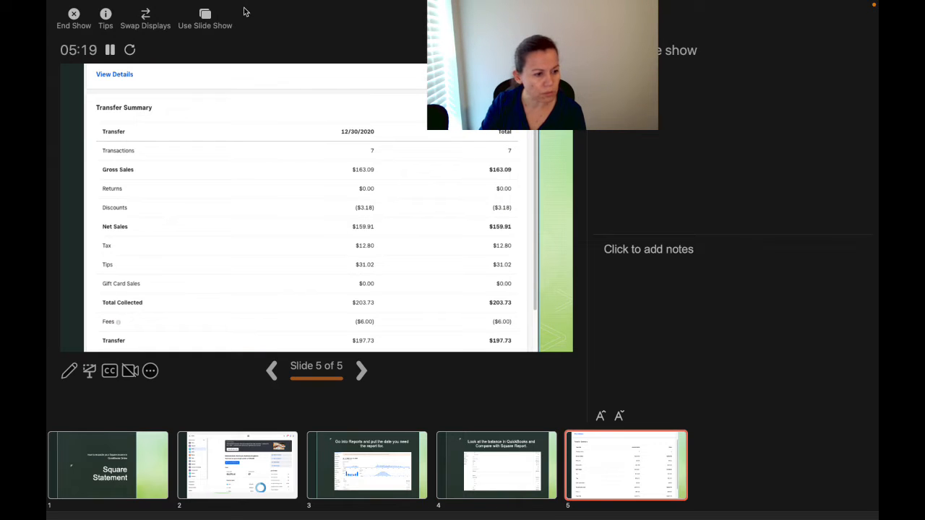
Step: Close the Ecamm Live Recordings folder and the PowerPoint error report, and switch to QuickBooks Online in Chrome
key(Right)
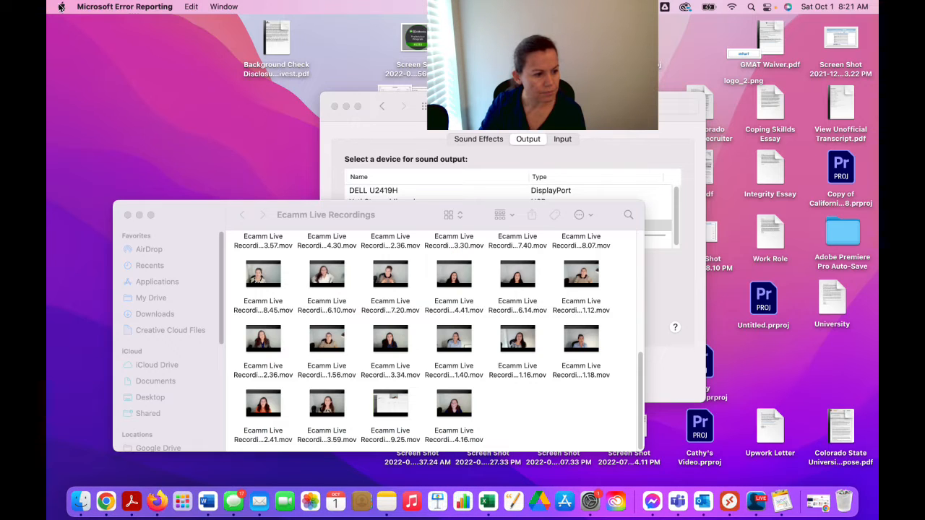
click(61, 6)
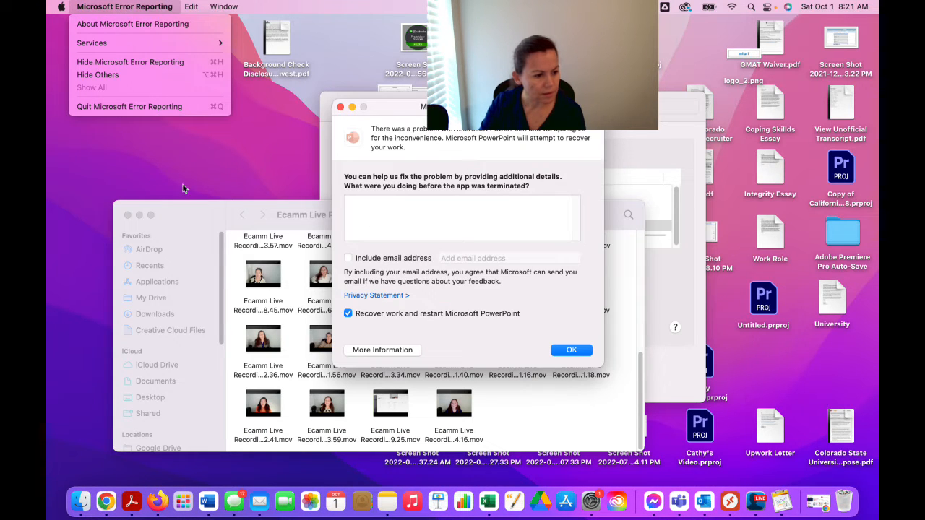
click(614, 409)
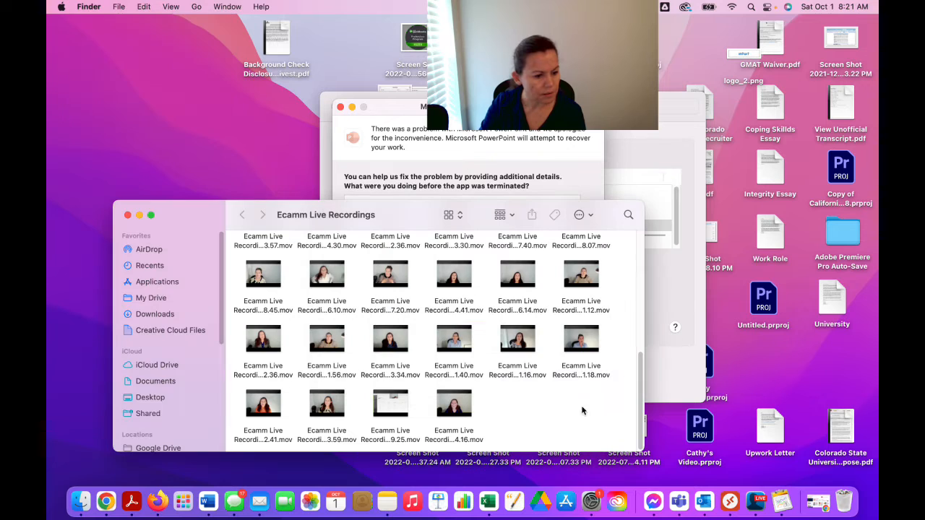
click(128, 215)
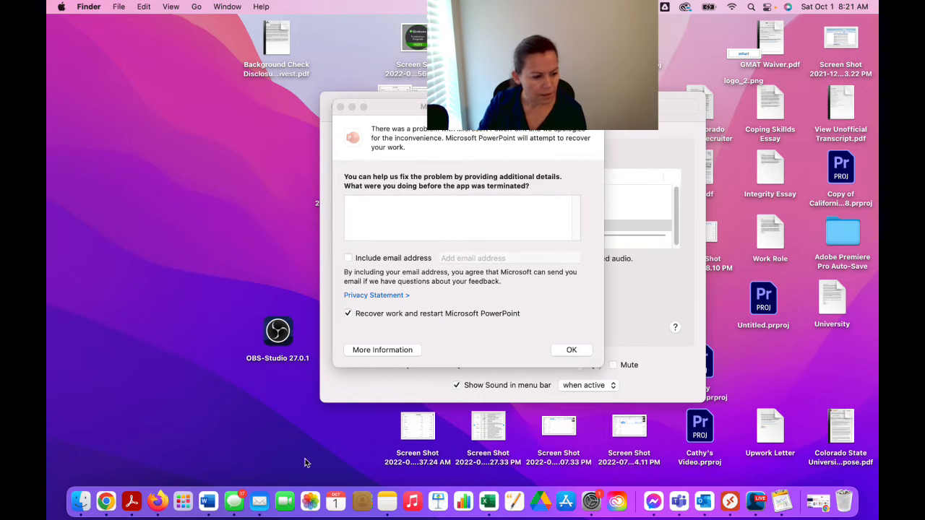
click(107, 508)
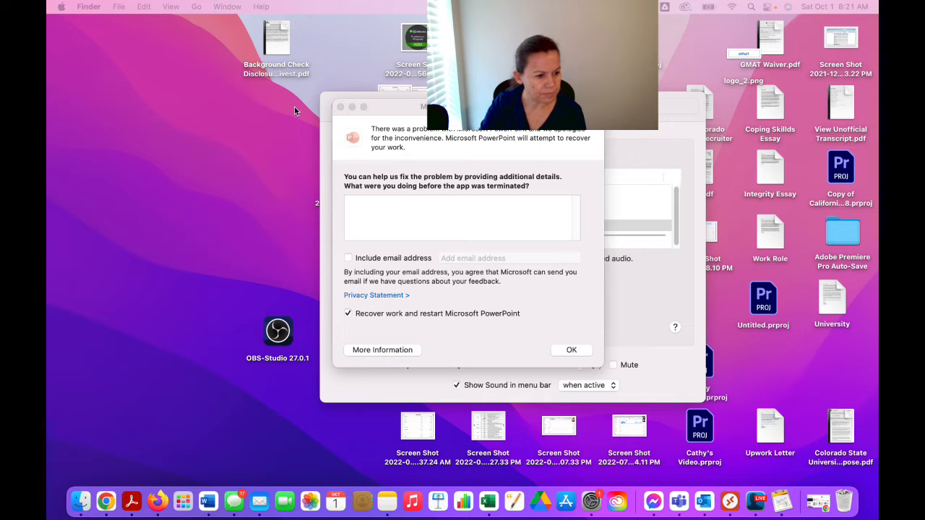
click(340, 106)
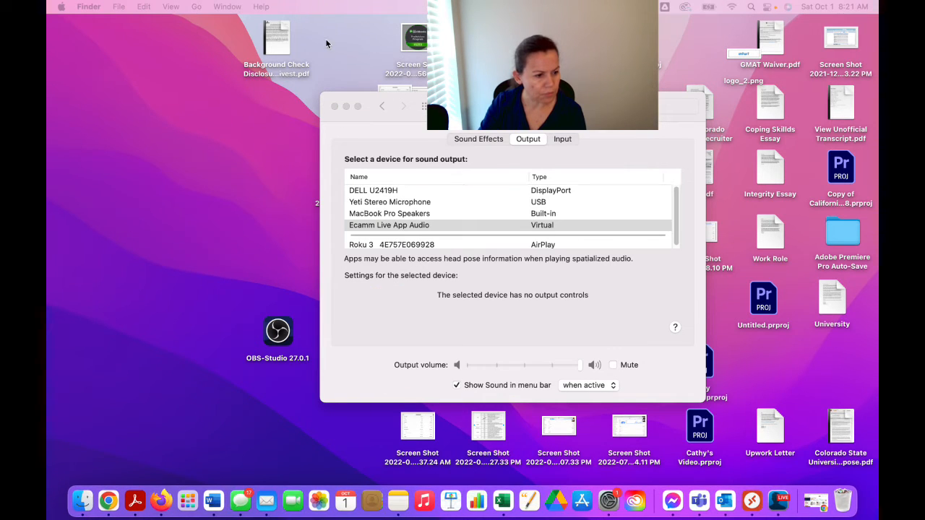
click(345, 43)
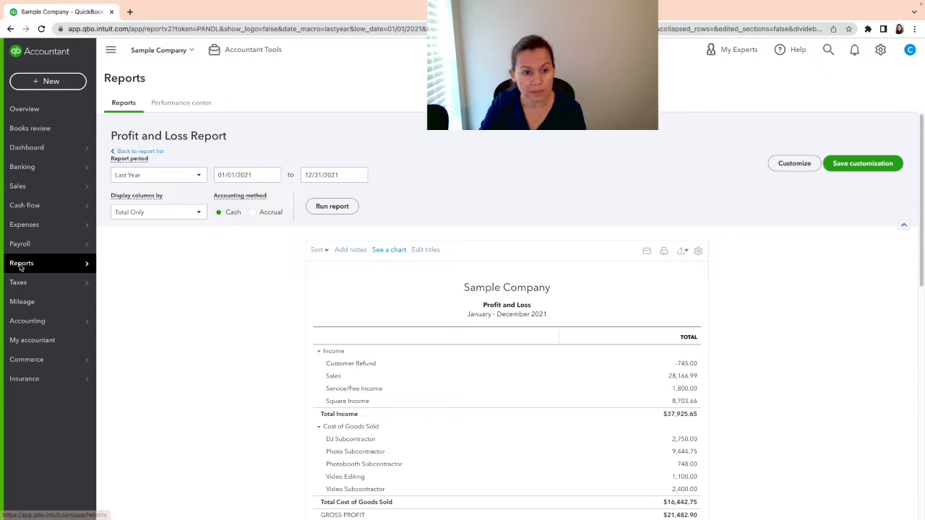
Step: Open the Profit and Loss report from the favorites in the reports list
mouse_move(62, 263)
click(128, 267)
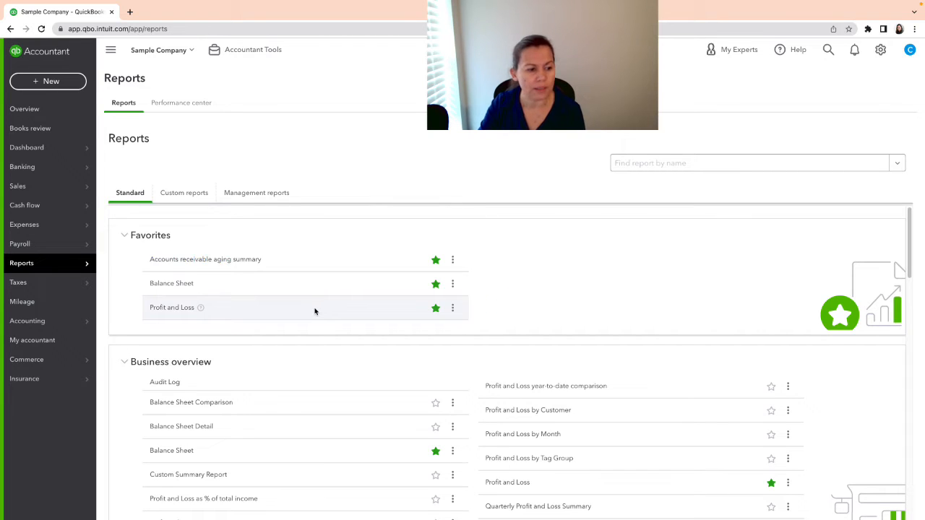
click(170, 308)
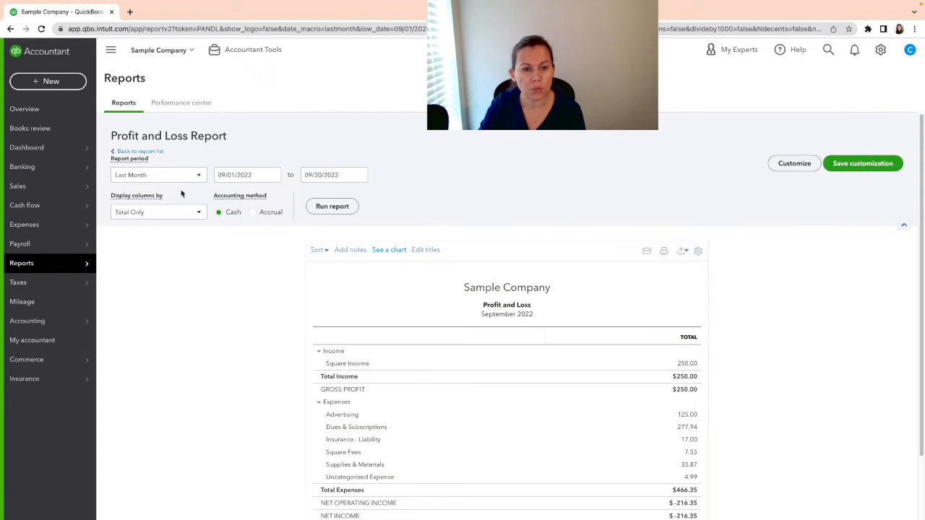
Step: Set the start date of the Profit and Loss report period to 01/01/2022
click(198, 176)
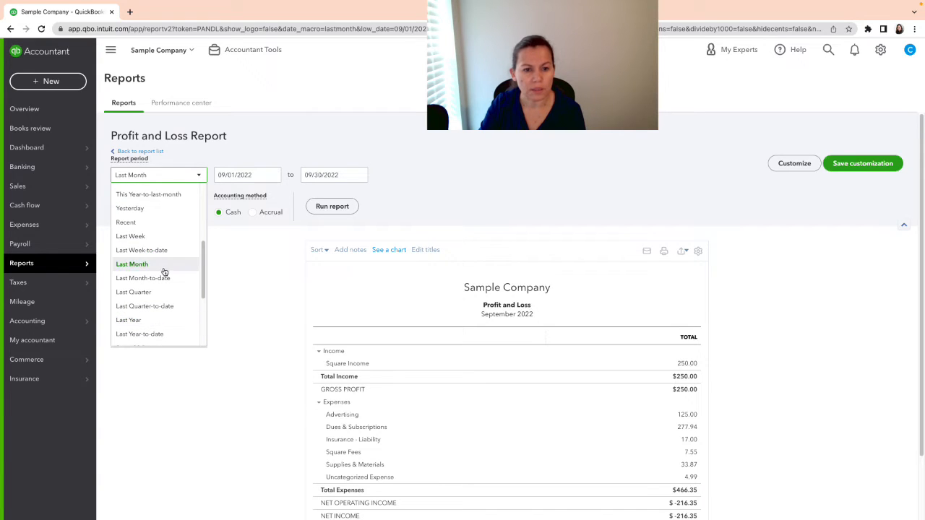
click(273, 174)
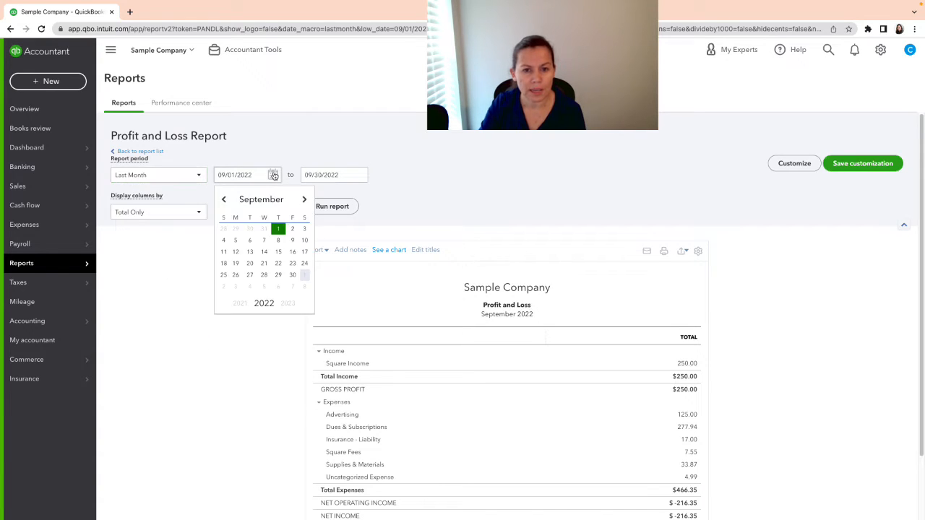
click(237, 304)
click(237, 304)
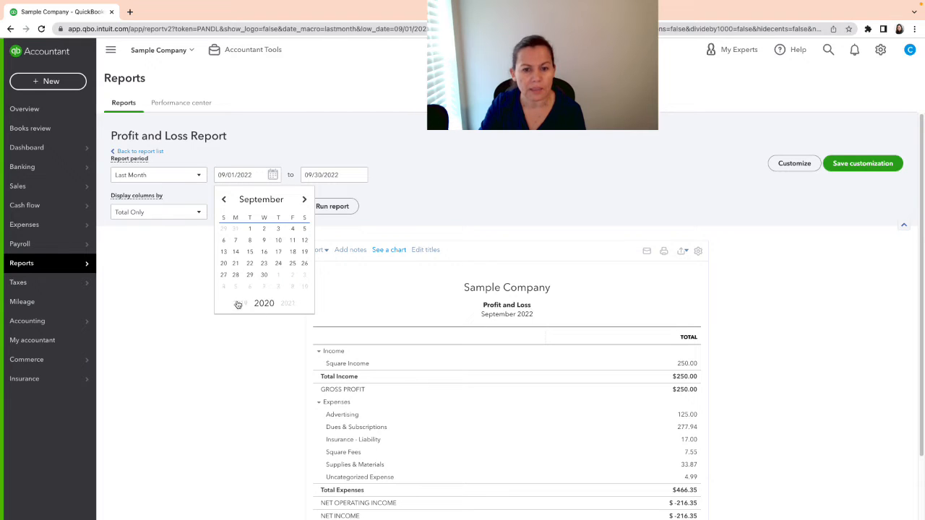
click(289, 305)
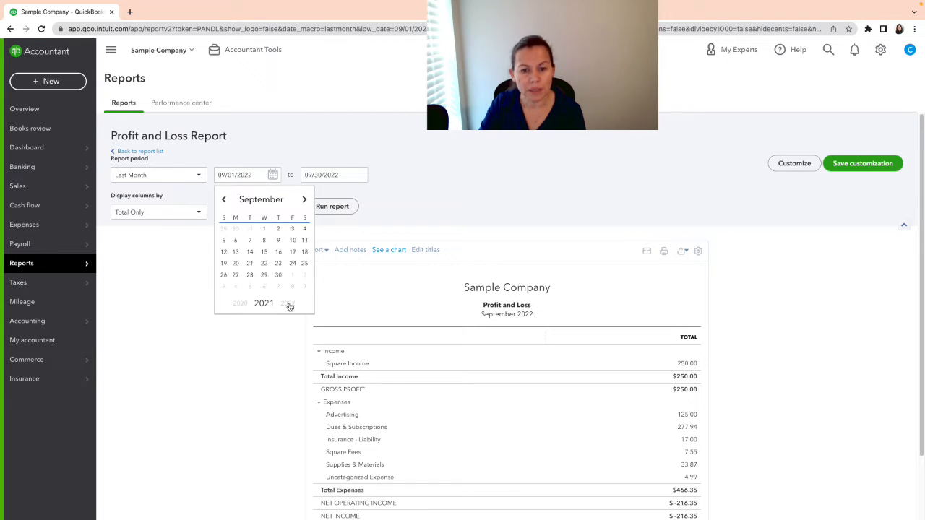
click(288, 305)
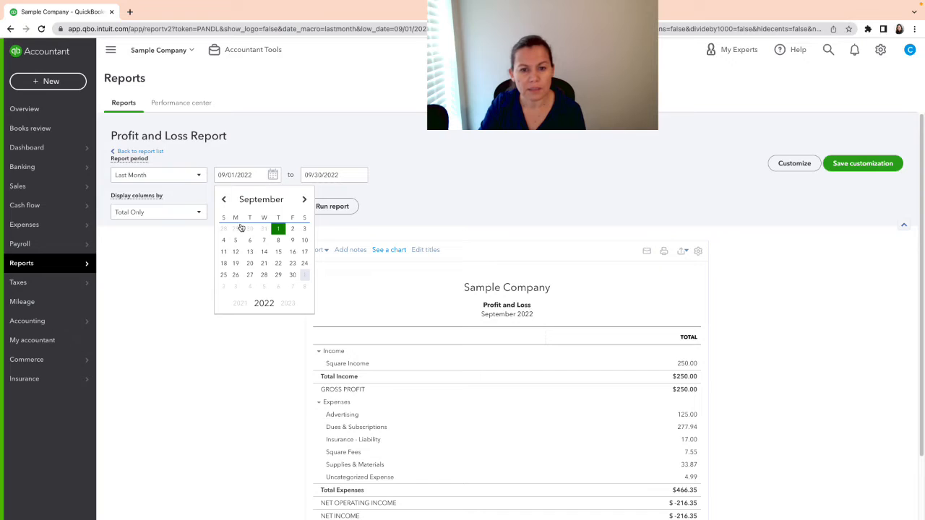
click(223, 202)
click(223, 201)
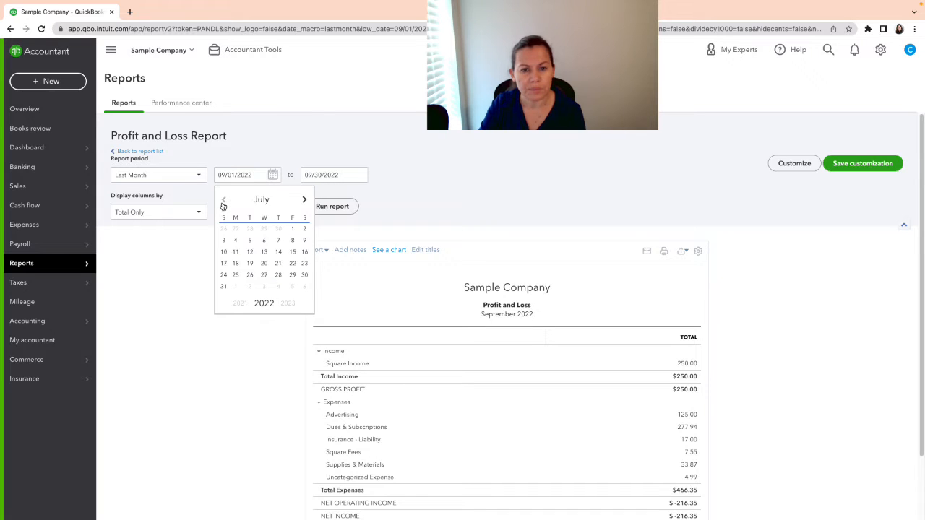
click(223, 200)
click(223, 200)
click(223, 200)
click(223, 200)
click(223, 201)
click(223, 201)
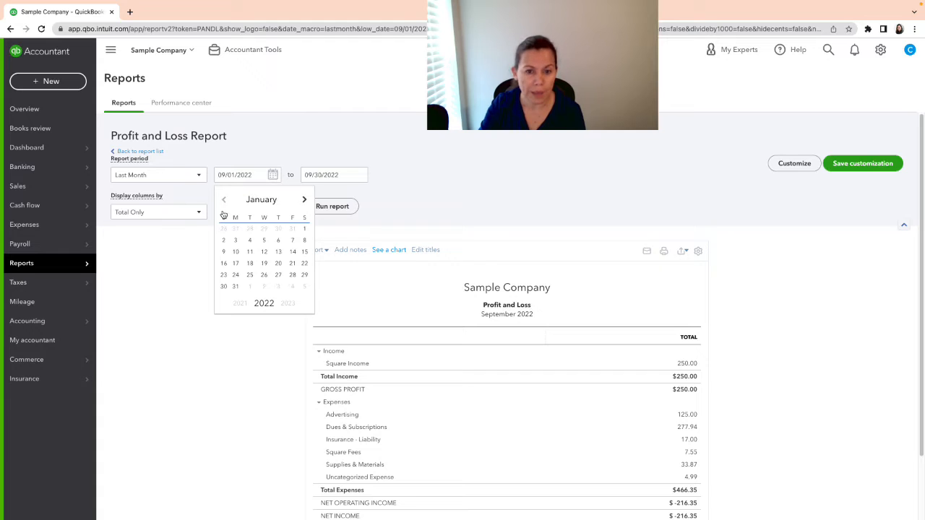
click(306, 229)
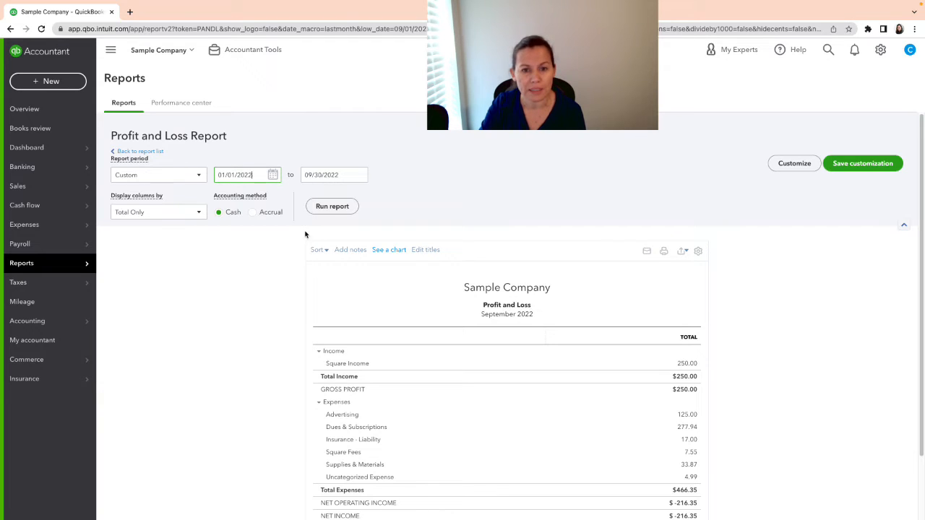
Step: Set the report period's end date to 01/31/2022 and run the Profit and Loss report
click(359, 177)
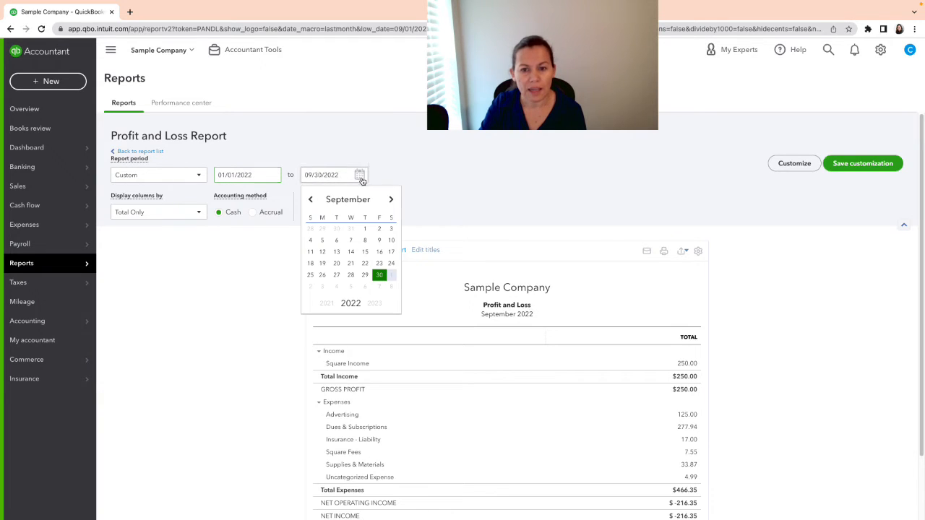
click(313, 204)
click(314, 205)
click(314, 205)
click(314, 204)
click(314, 204)
click(314, 206)
click(314, 205)
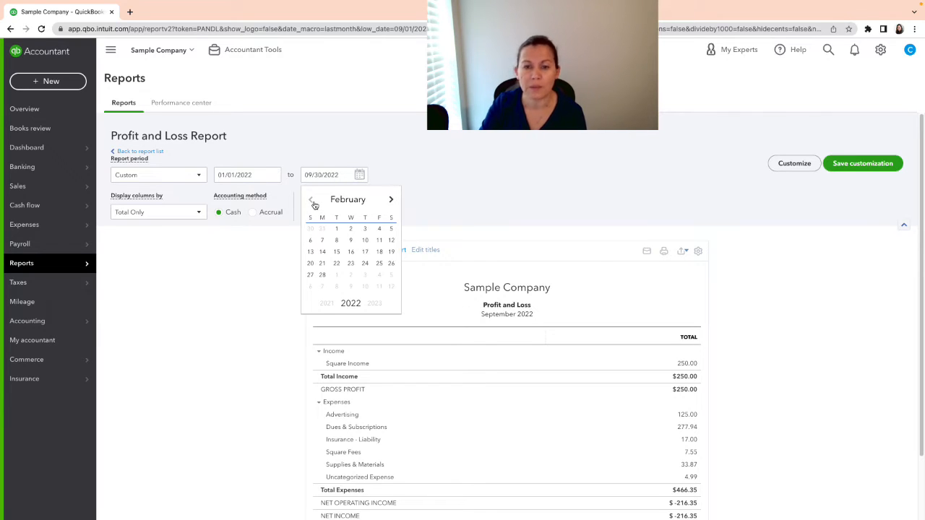
click(314, 205)
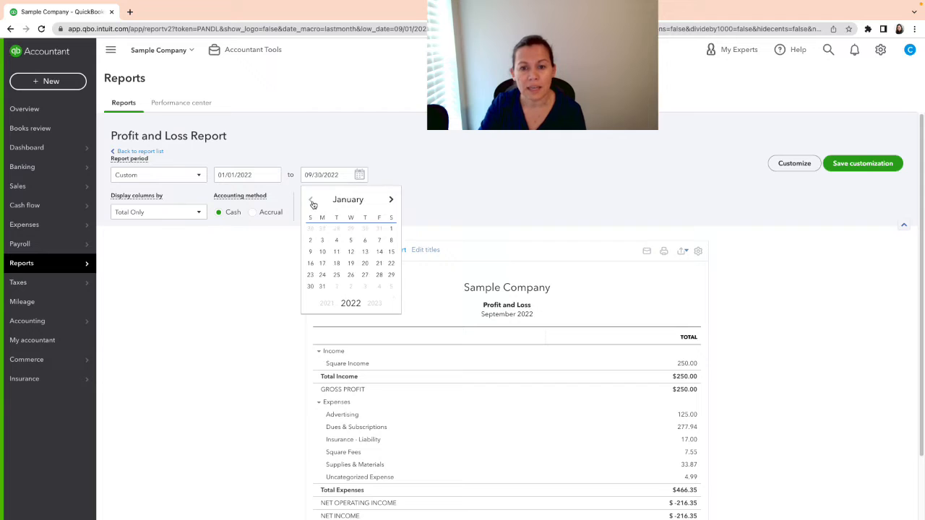
click(322, 289)
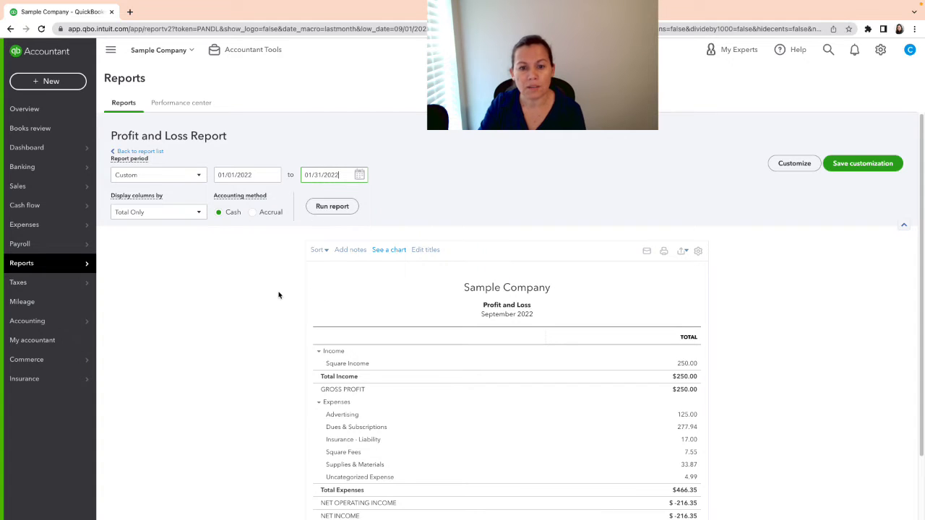
click(331, 209)
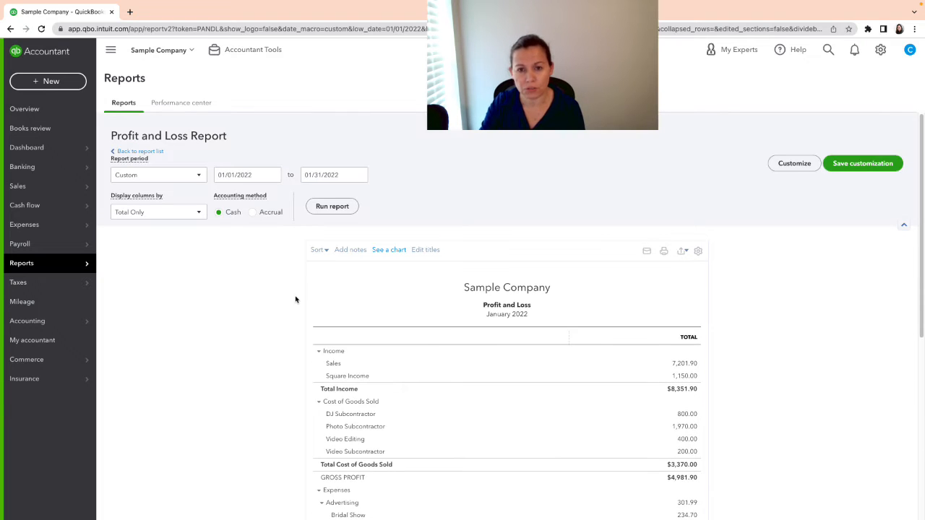
Step: Examine the income, cost of goods sold and expense lines of the January 2022 Profit and Loss report
scroll(294, 300, down, 2)
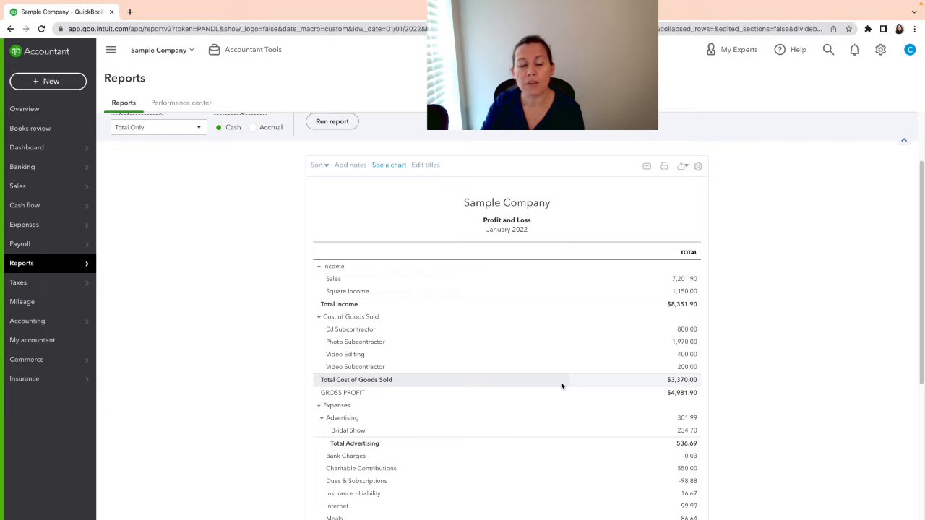
scroll(562, 384, down, 1)
scroll(562, 381, down, 5)
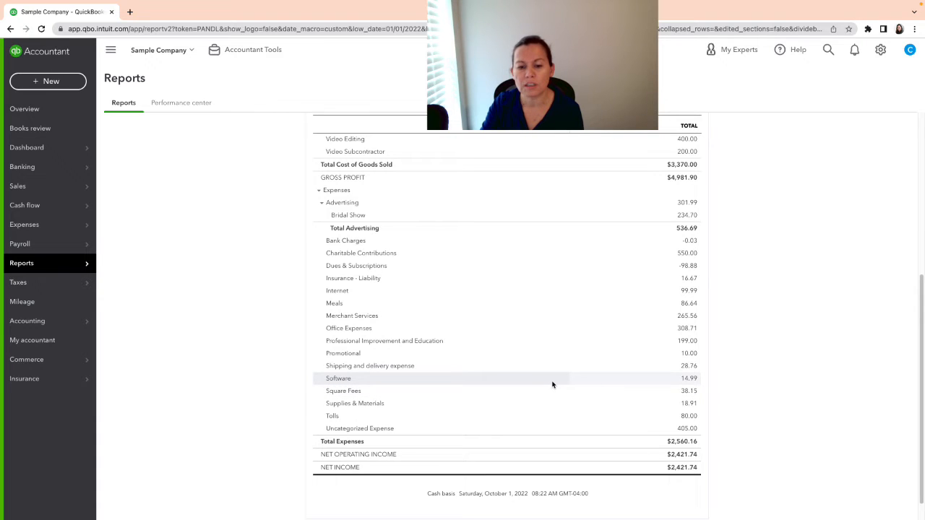
scroll(552, 384, up, 5)
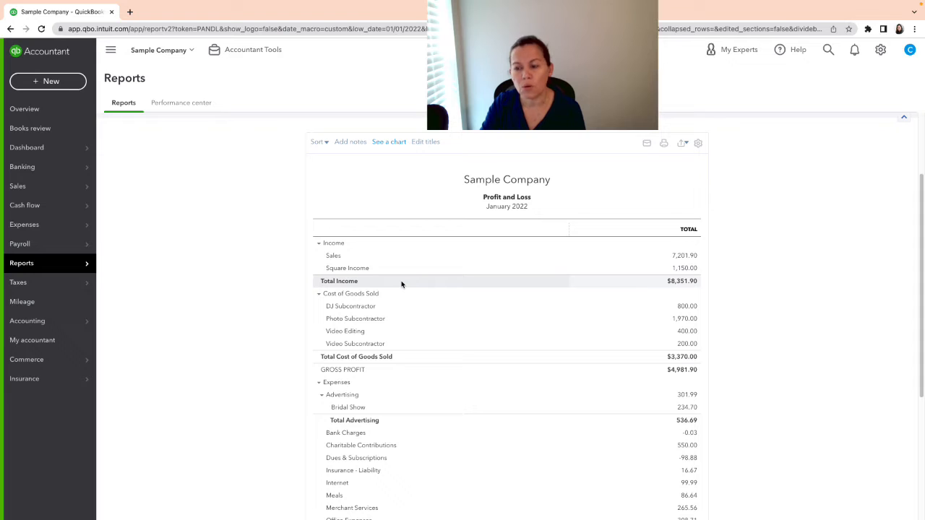
Step: Create a new journal entry and set its journal date to 01/31/2022
click(41, 85)
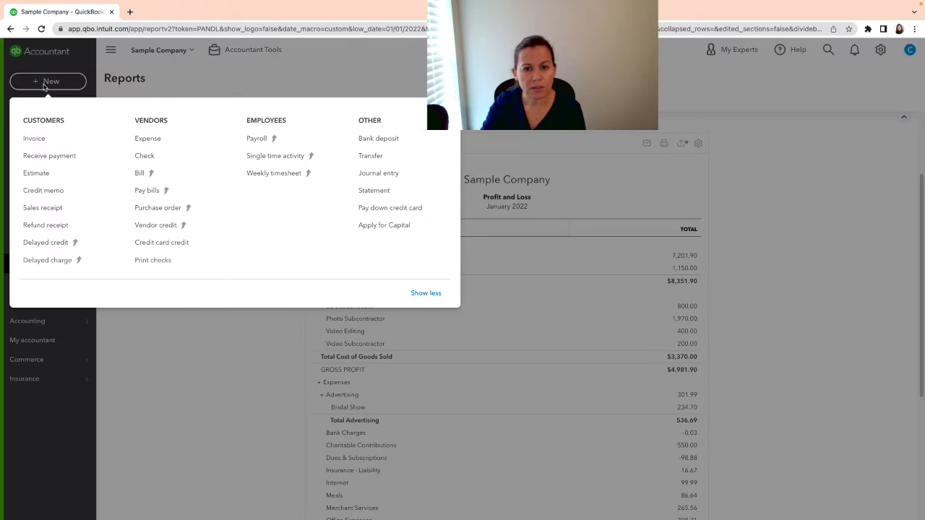
click(386, 176)
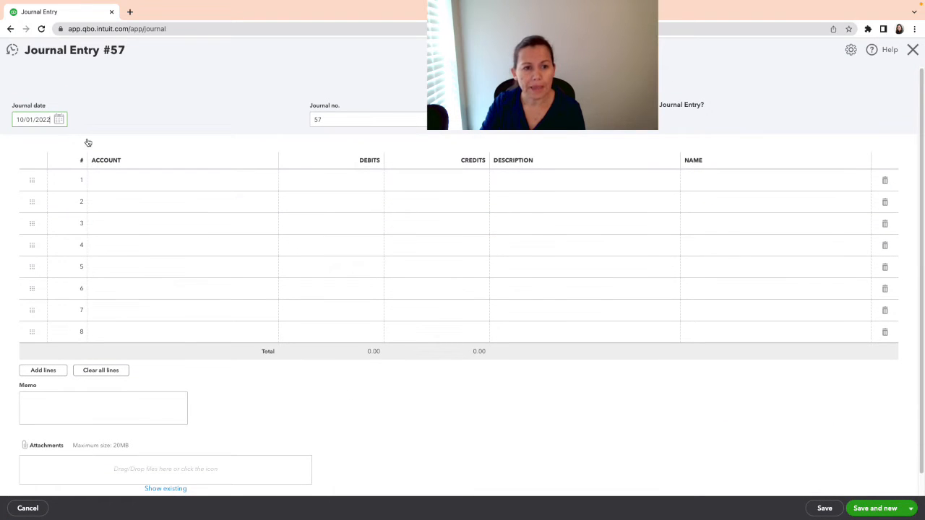
click(60, 120)
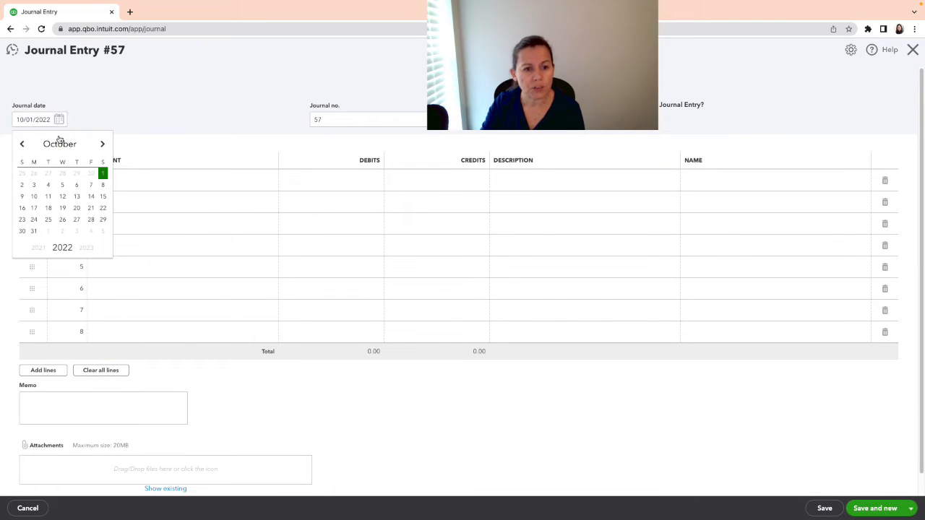
click(23, 145)
click(23, 146)
click(23, 146)
click(23, 146)
click(23, 146)
click(23, 146)
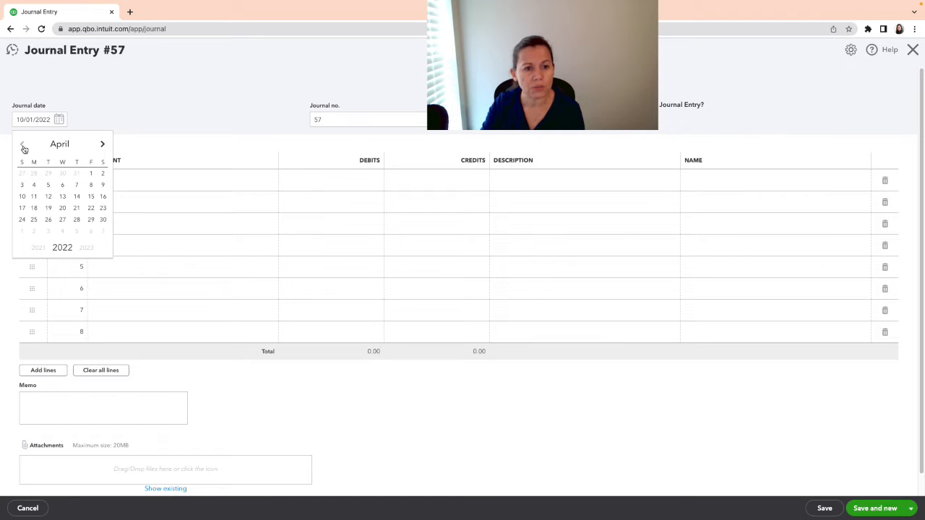
click(23, 146)
click(24, 146)
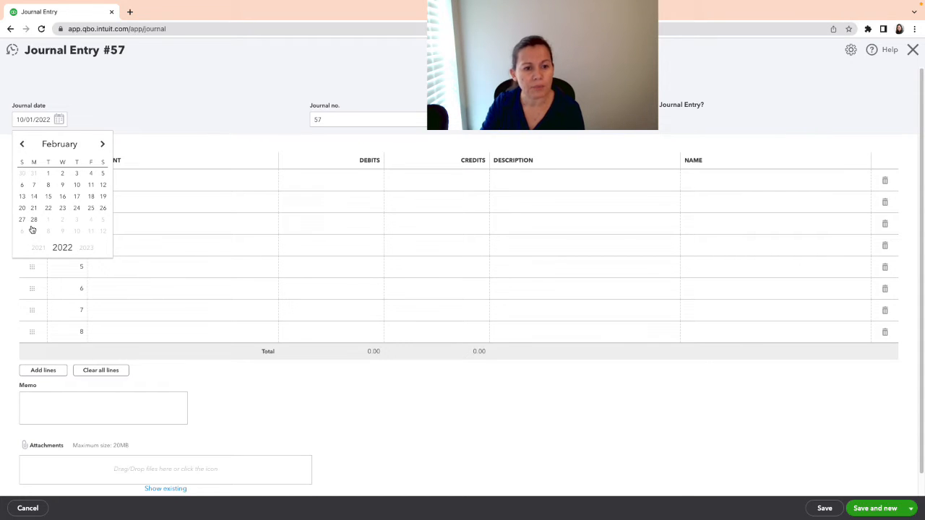
click(22, 144)
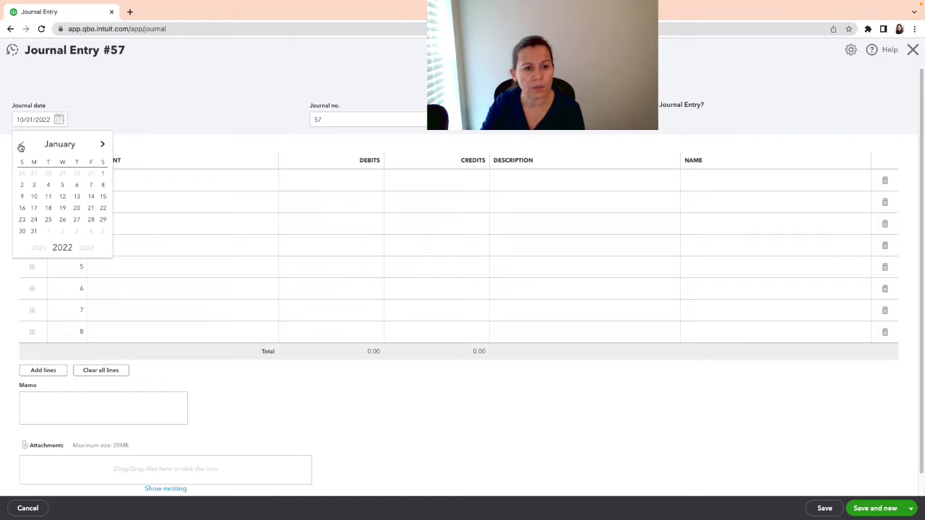
click(34, 231)
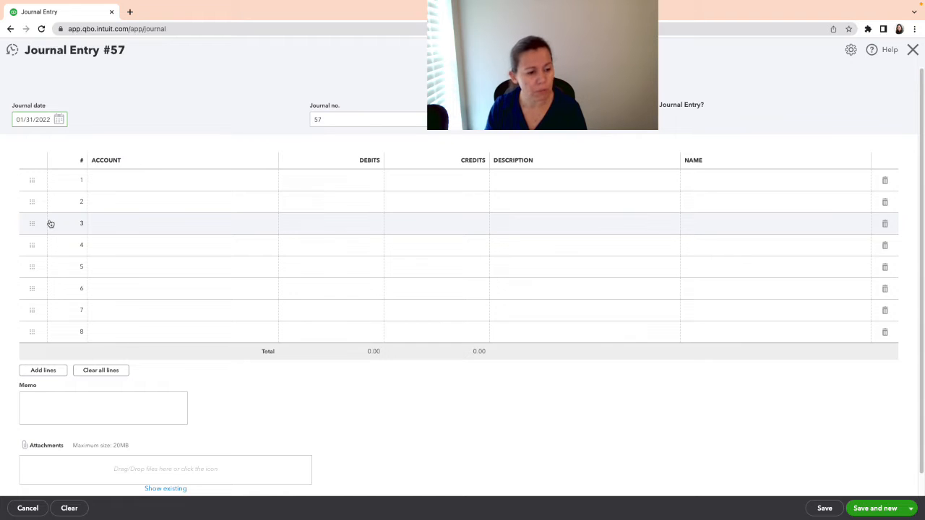
Step: Enter Square Income on the first journal line with a credit of 300
click(253, 189)
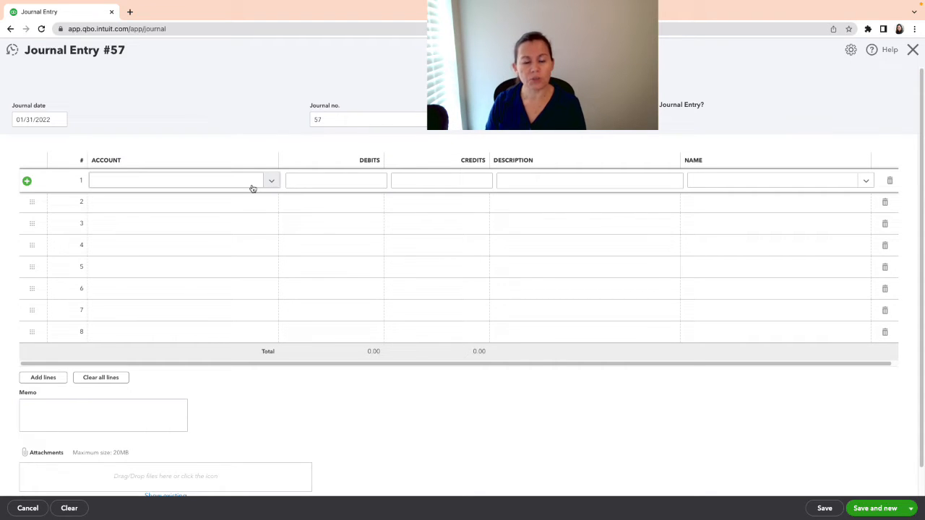
click(229, 188)
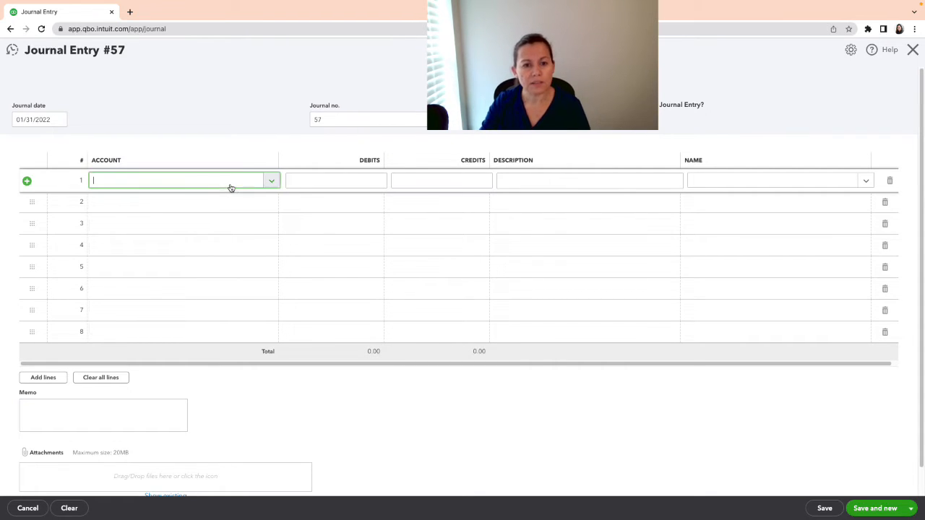
text(Square)
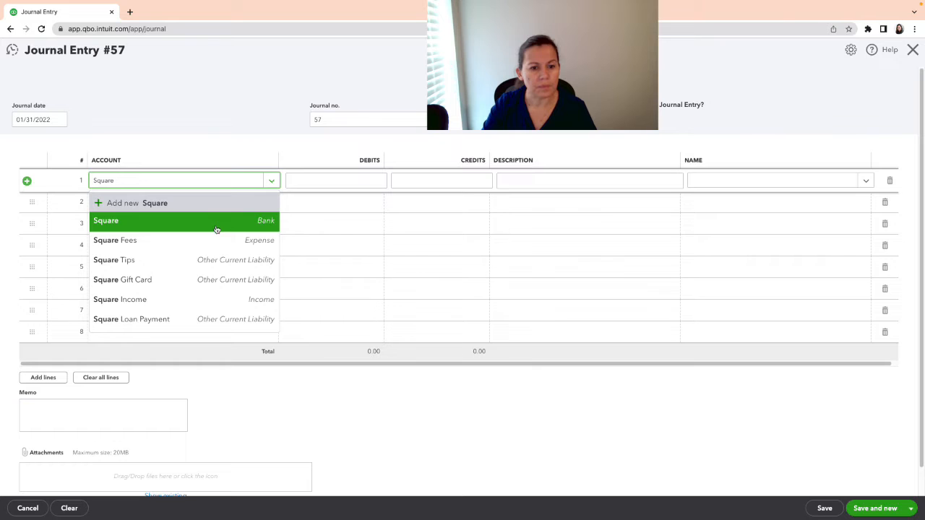
click(180, 307)
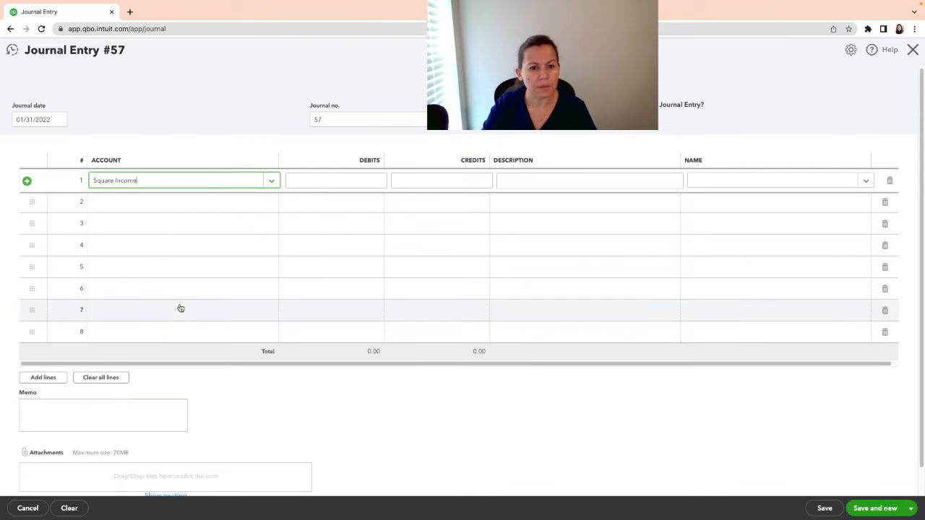
click(334, 181)
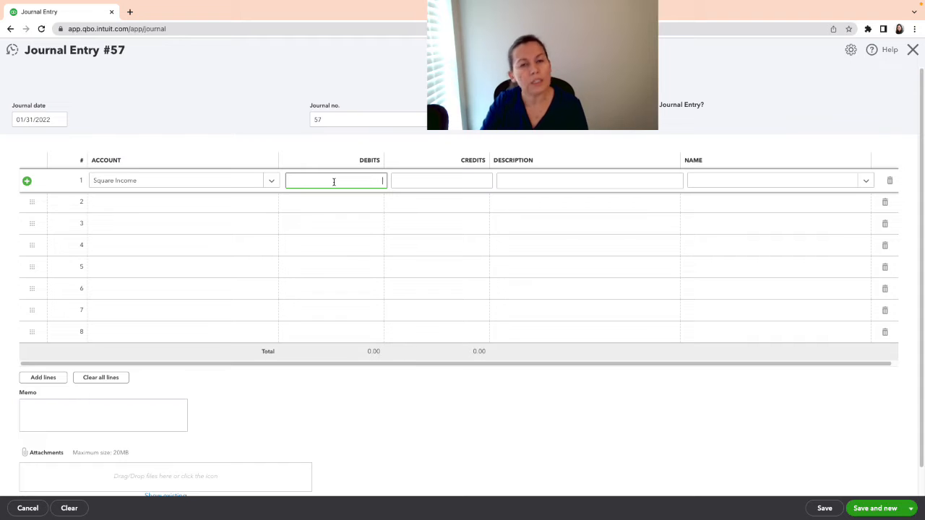
click(435, 182)
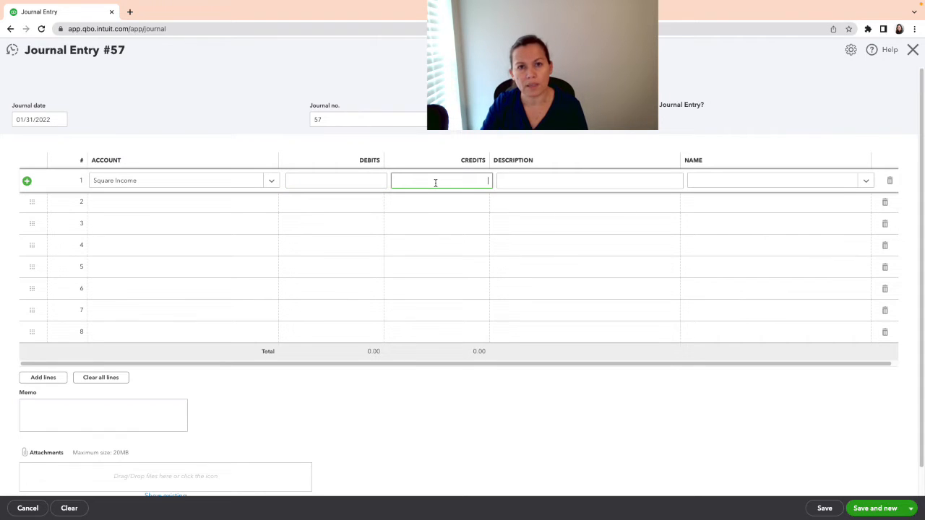
click(339, 182)
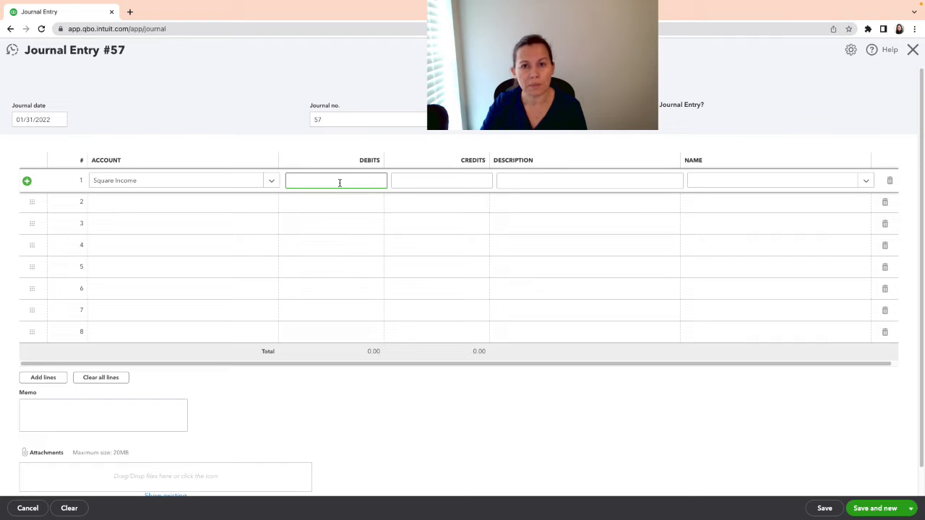
click(417, 180)
click(357, 181)
click(433, 180)
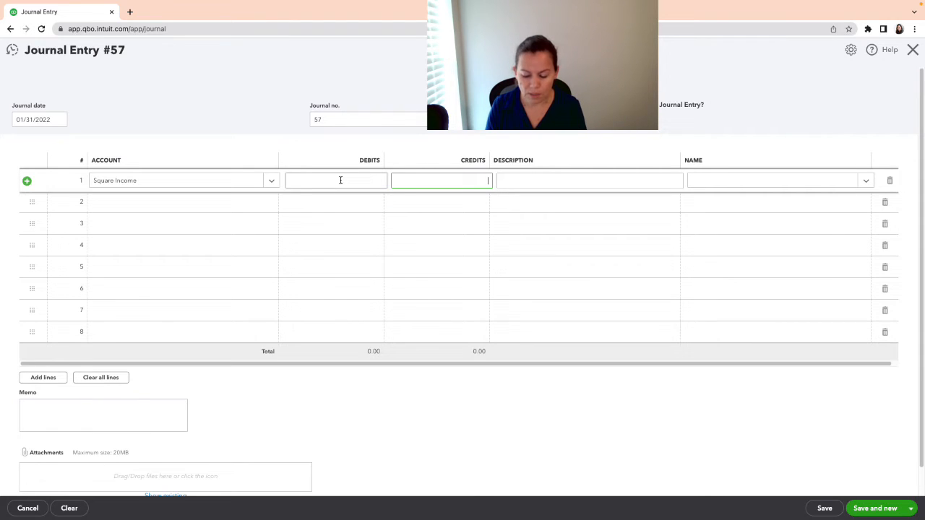
text(300)
Step: Enter Square Fees on the second journal line with a debit of 100
click(217, 202)
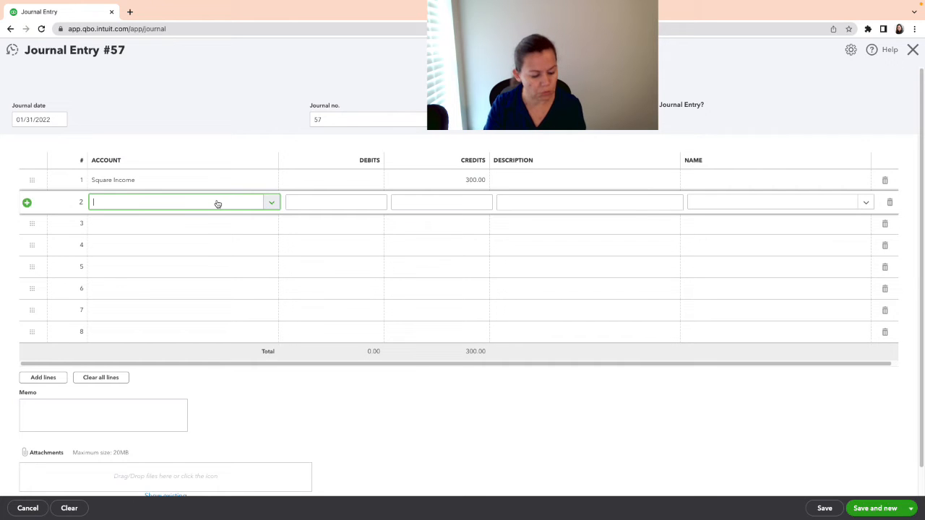
text(Square)
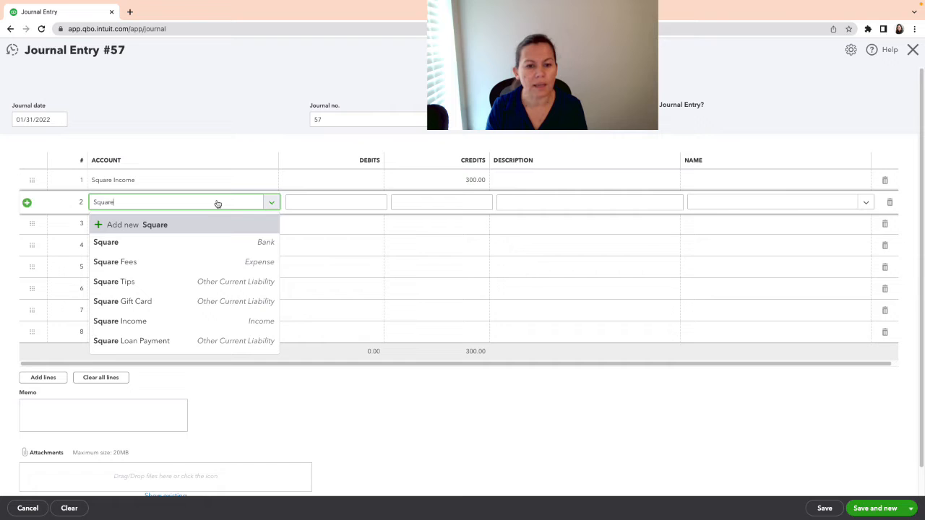
click(205, 268)
click(362, 206)
key(BackSpace)
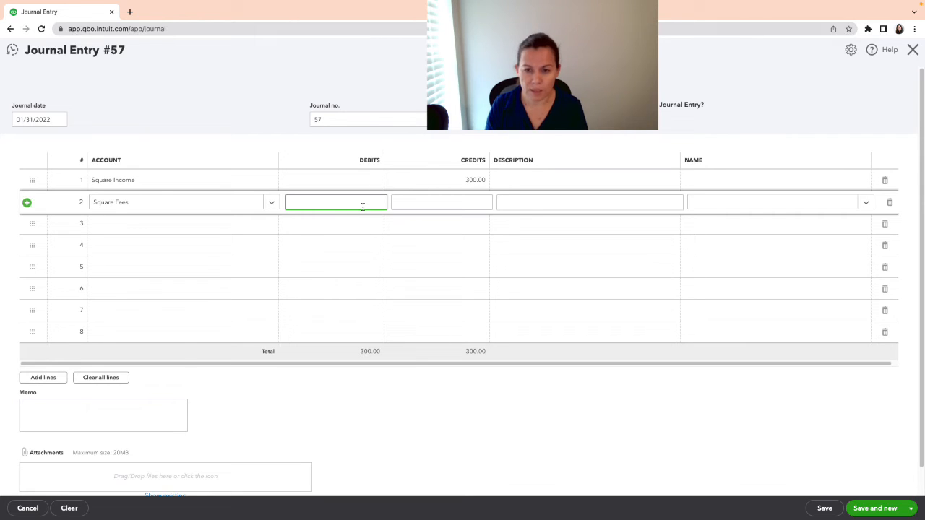
text(00)
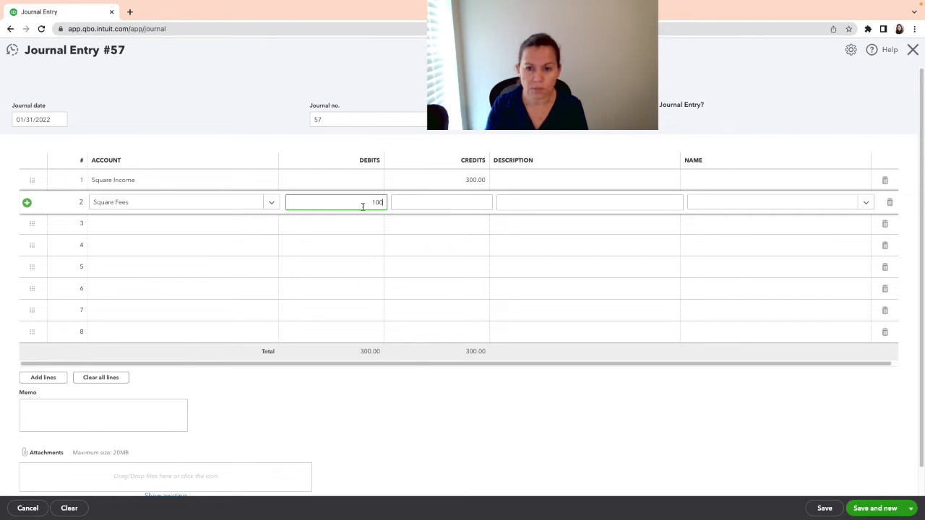
Step: Enter Florida Department of Revenue Payable on the third journal line with a debit of 150
click(231, 225)
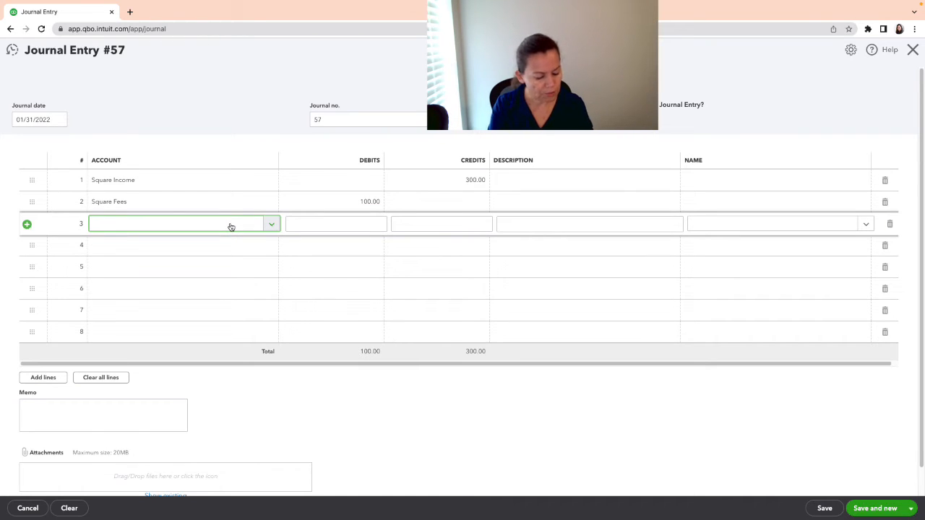
text(taxes)
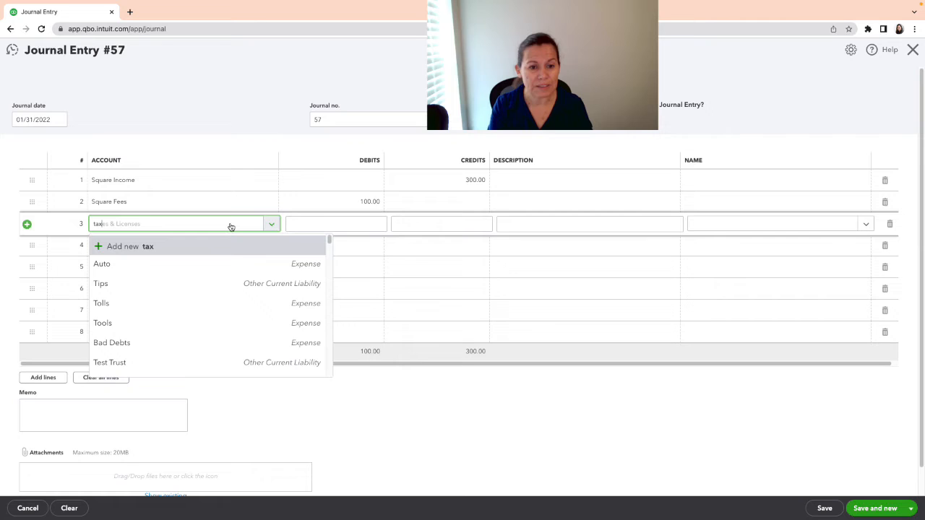
key(BackSpace)
key(BackSpace)
key(BackSpace)
key(BackSpace)
key(BackSpace)
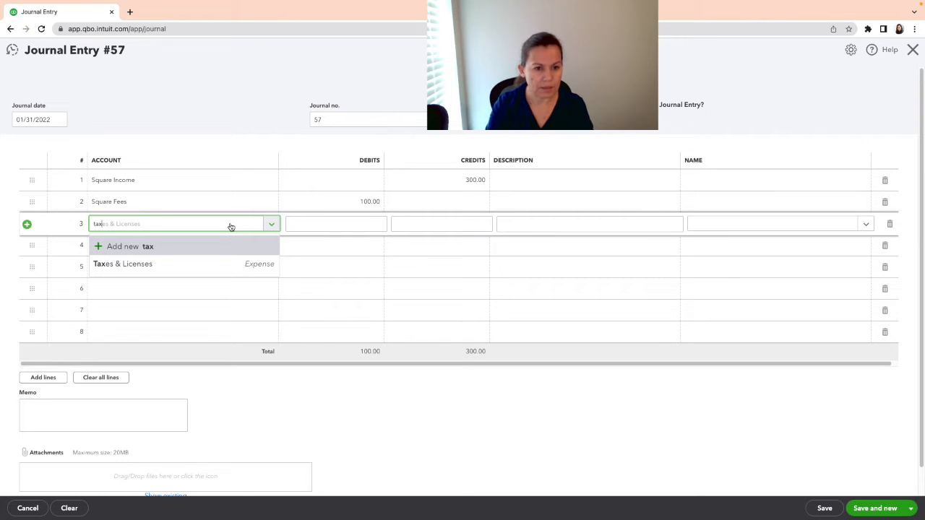
text(dep)
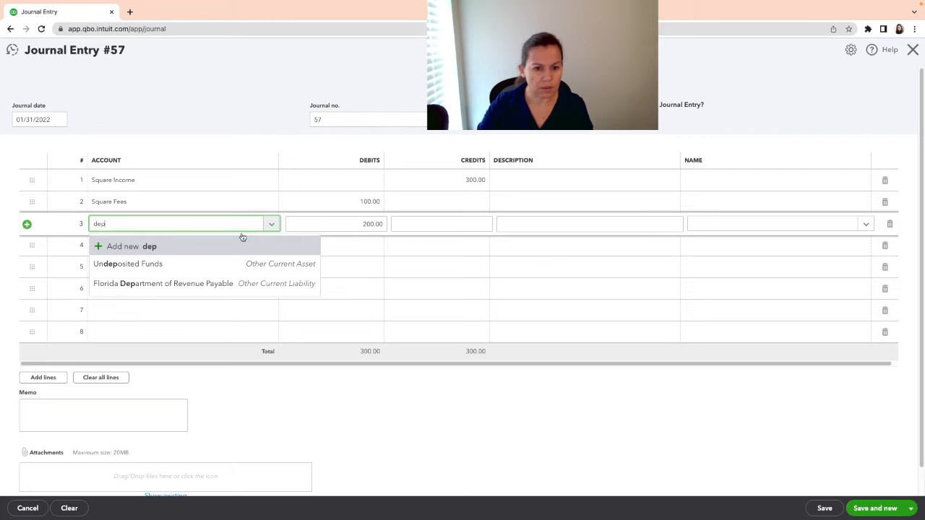
click(233, 283)
click(358, 226)
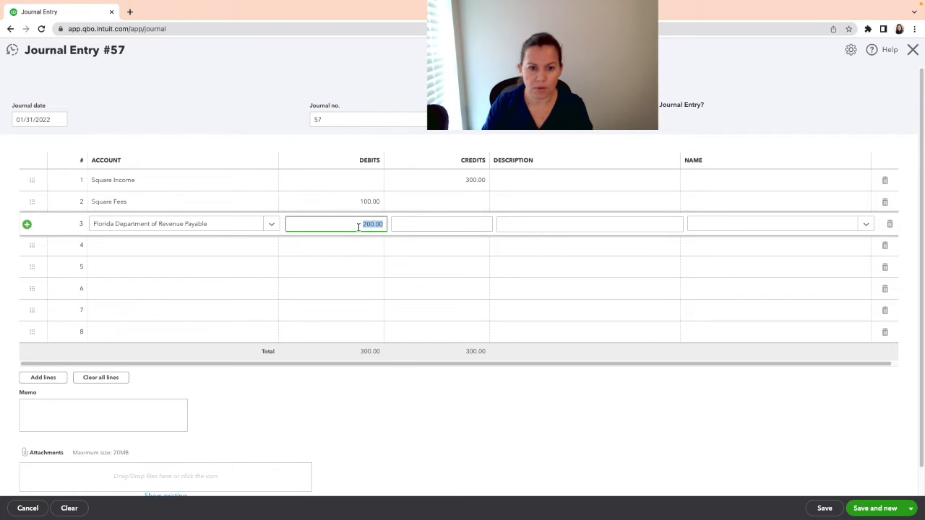
text(150)
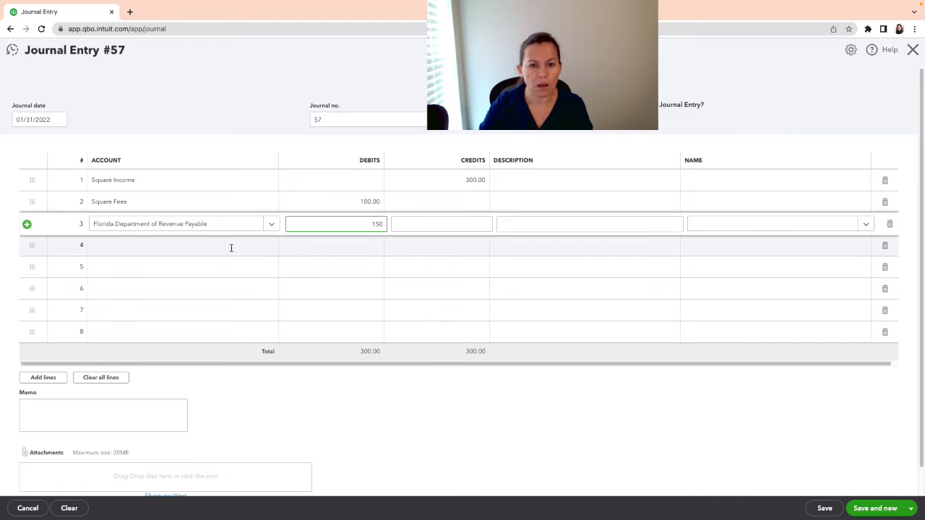
Step: Add a fourth journal line for the Tips account with the balancing debit of 50.00
click(231, 250)
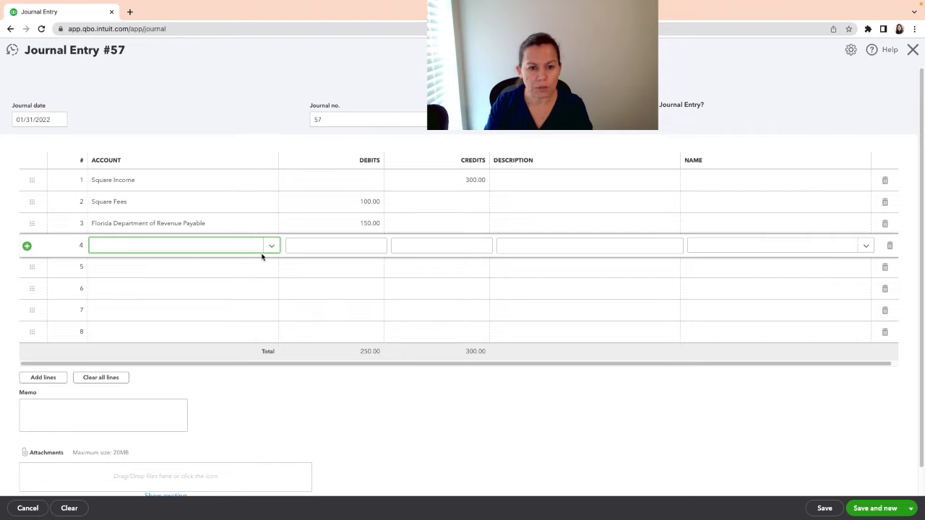
text(tips)
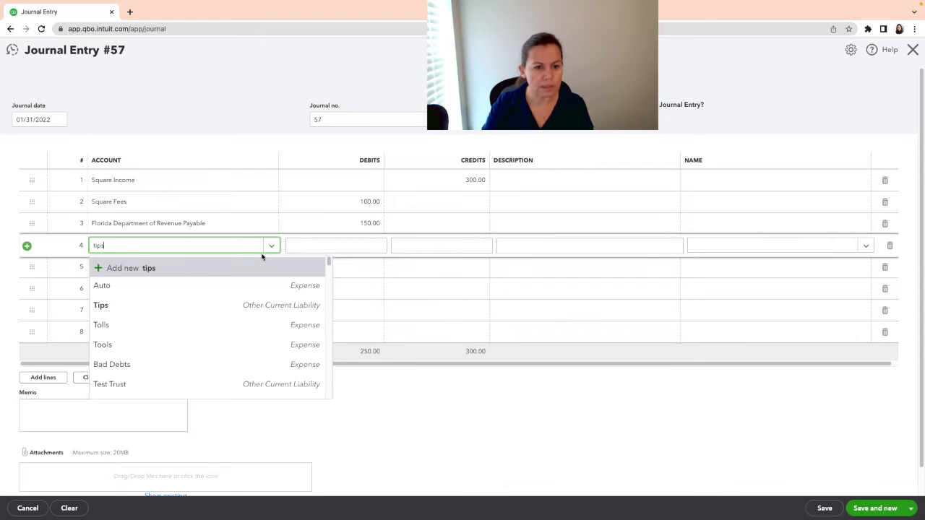
click(172, 295)
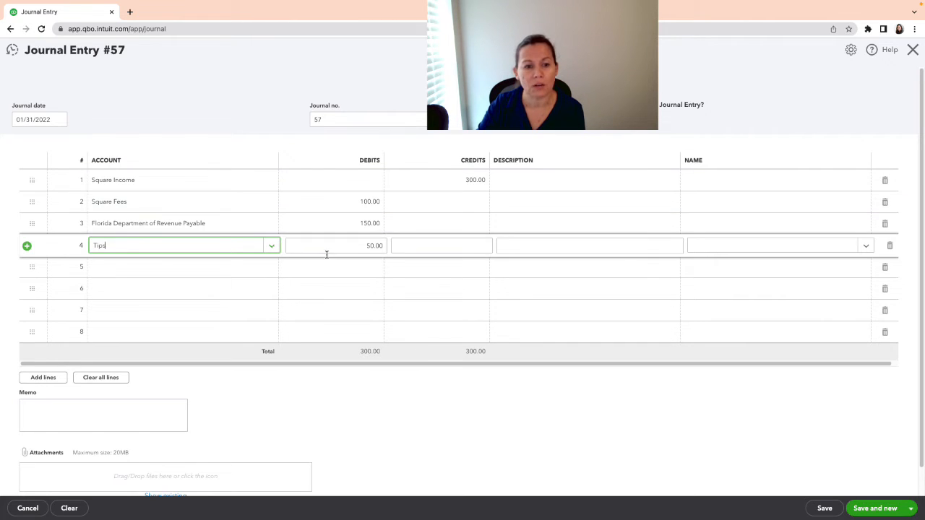
Step: Change the fourth journal line's account to Discount Income, then save and close the journal entry
drag(138, 252, 33, 238)
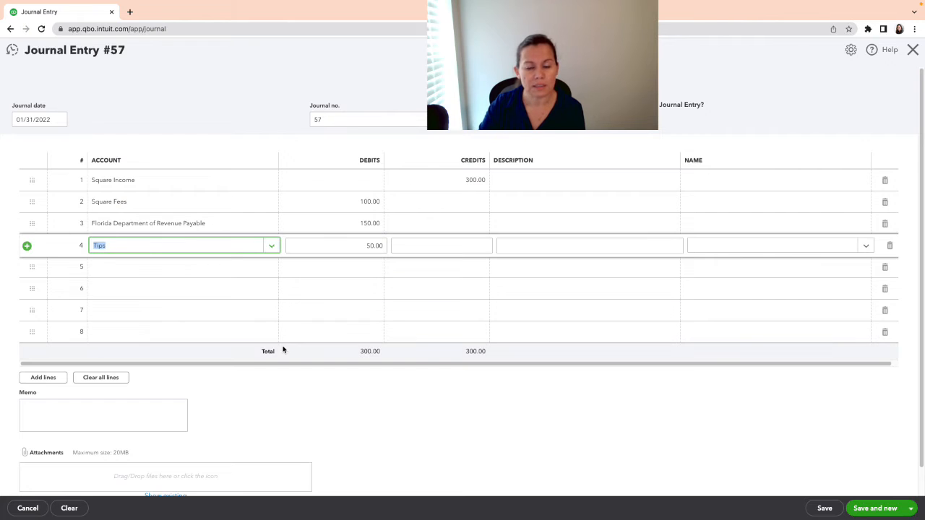
text(dis)
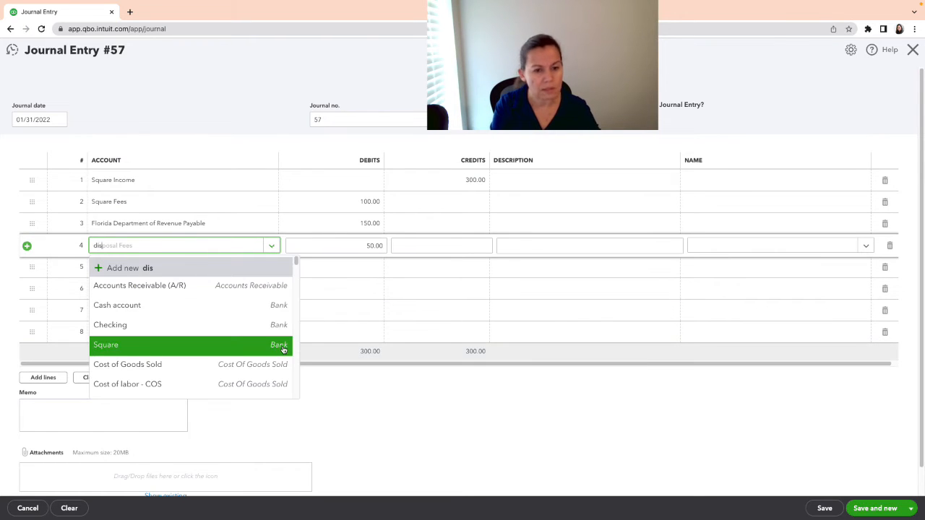
text(cou)
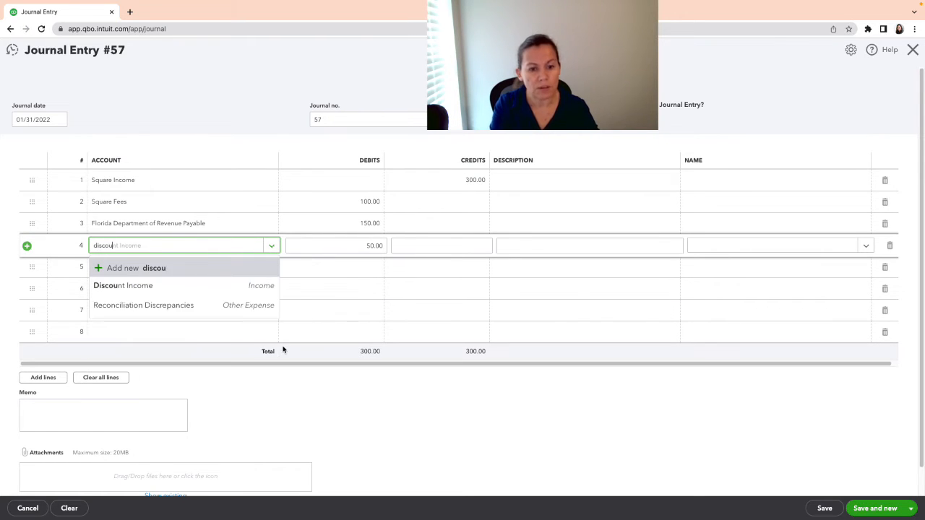
click(140, 288)
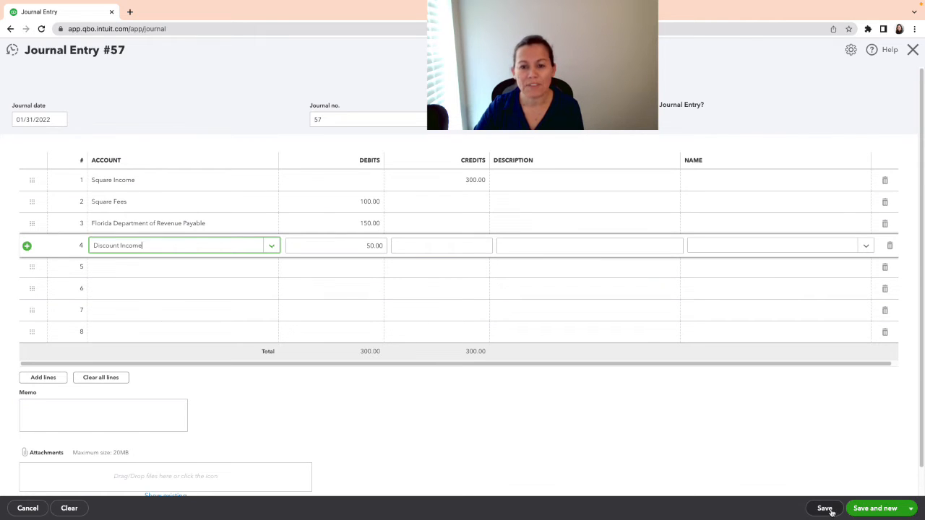
click(826, 509)
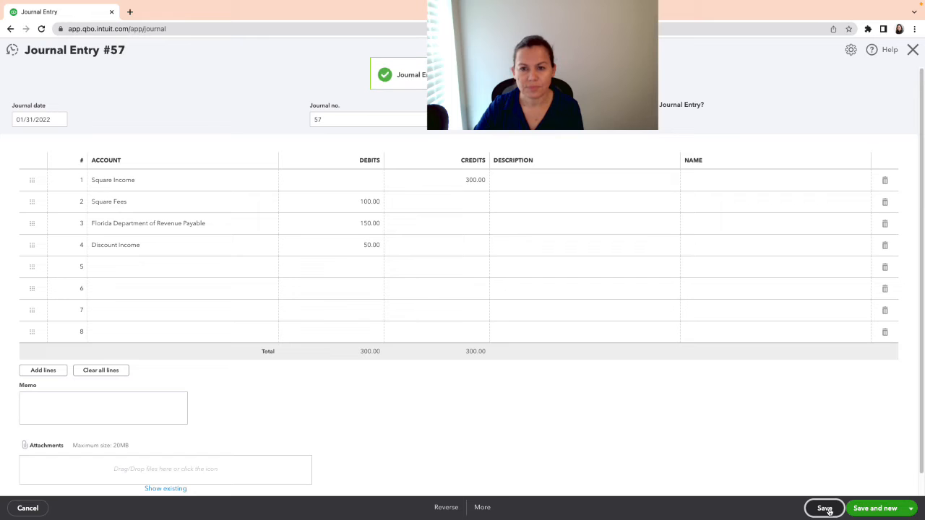
click(912, 50)
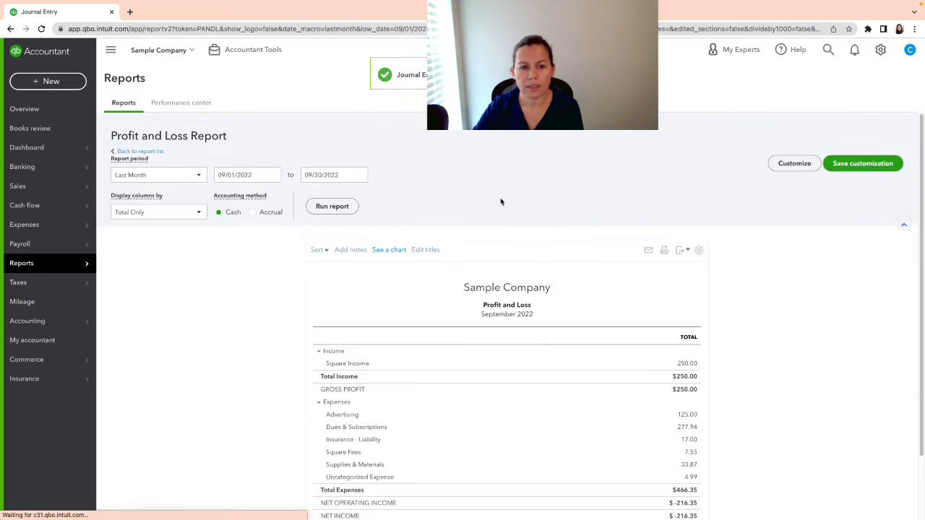
Step: Set the Profit and Loss report period's start date to 01/01/2022
click(196, 175)
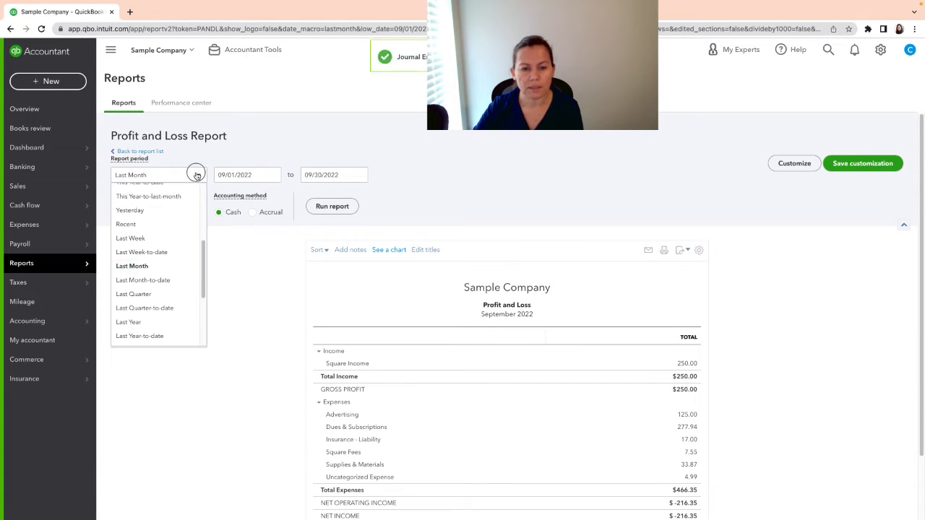
drag(202, 249, 200, 176)
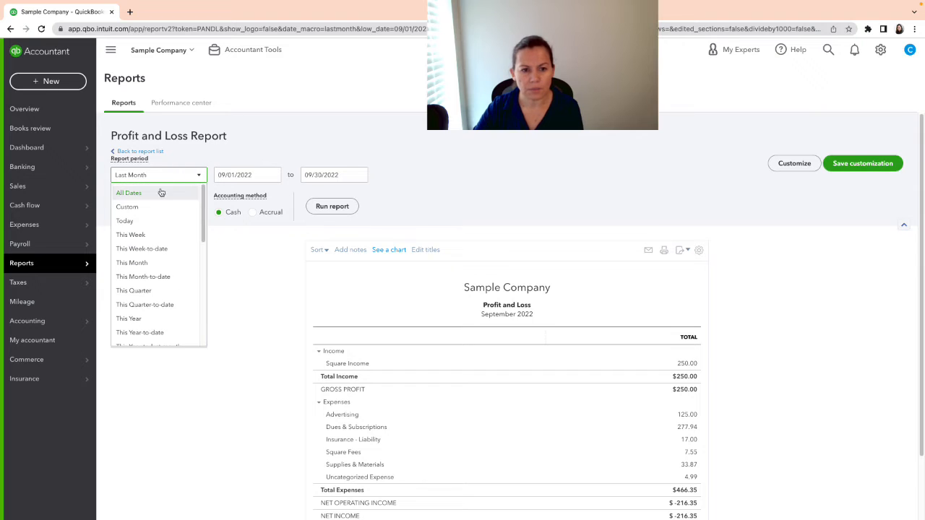
click(235, 174)
click(272, 175)
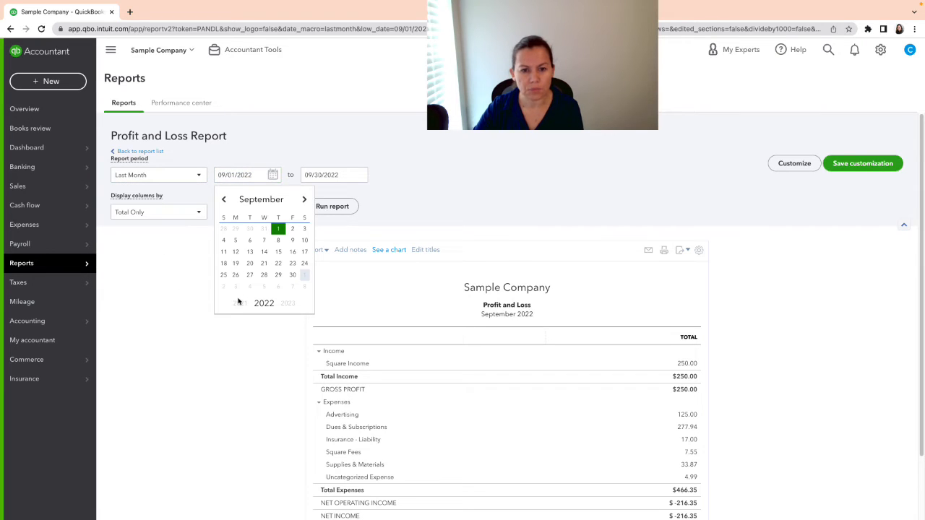
click(223, 205)
click(223, 205)
click(223, 205)
click(223, 205)
click(223, 205)
click(223, 206)
click(223, 206)
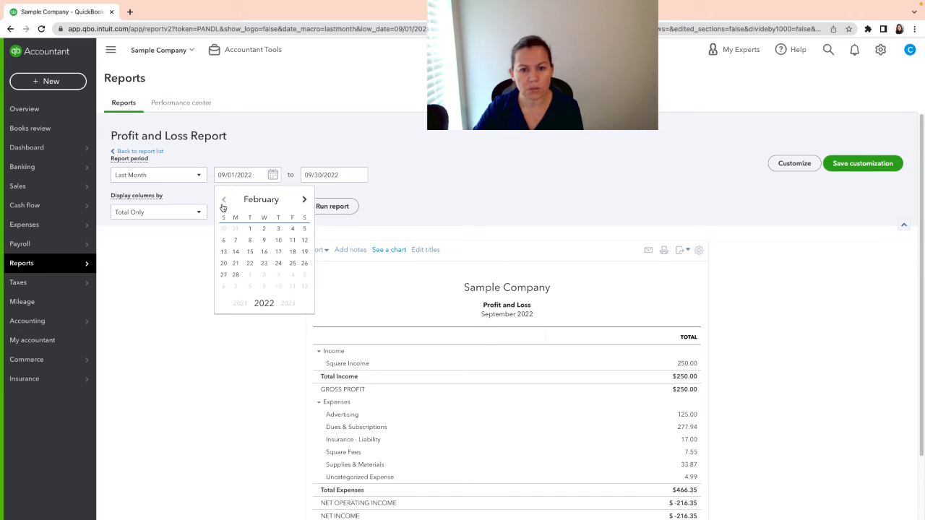
click(223, 206)
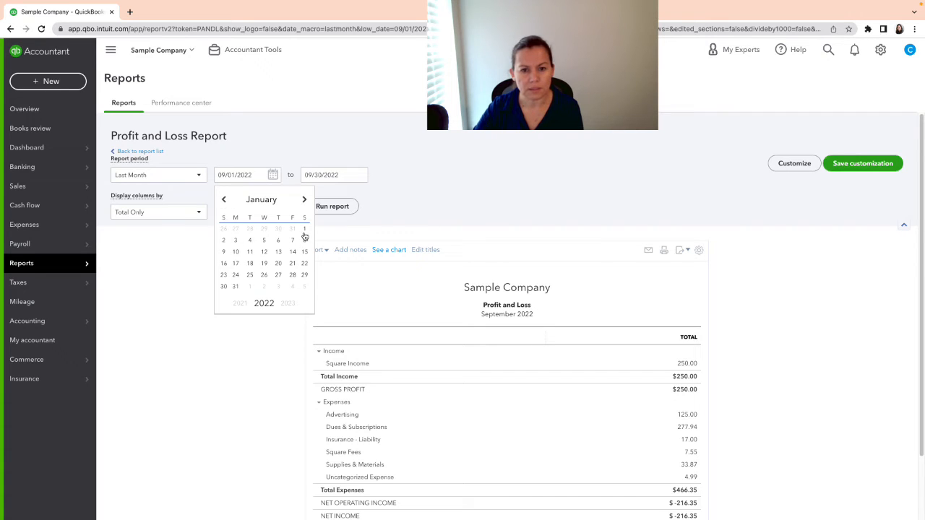
click(304, 228)
Step: Set the report period's end date to 01/31/2022 and rerun the Profit and Loss report
click(360, 174)
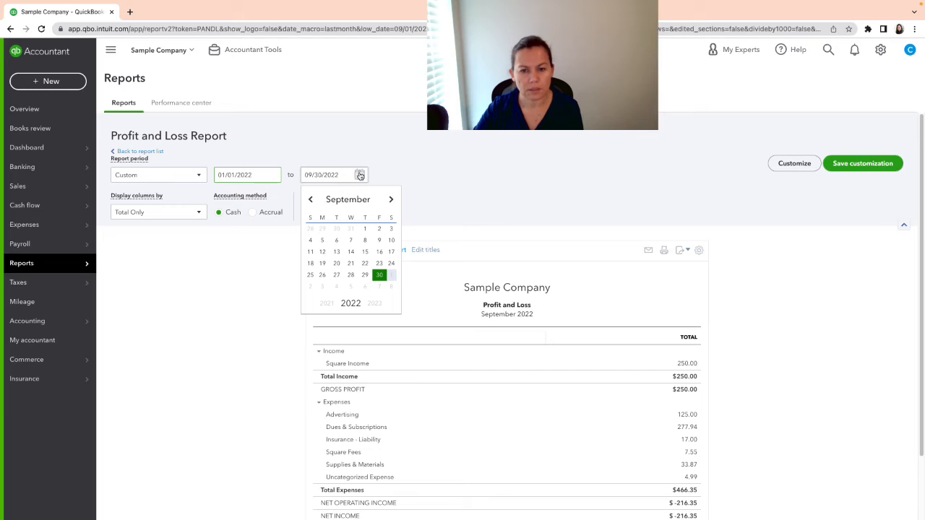
click(312, 202)
click(311, 202)
click(311, 202)
click(311, 202)
click(312, 202)
click(312, 203)
click(311, 202)
click(311, 202)
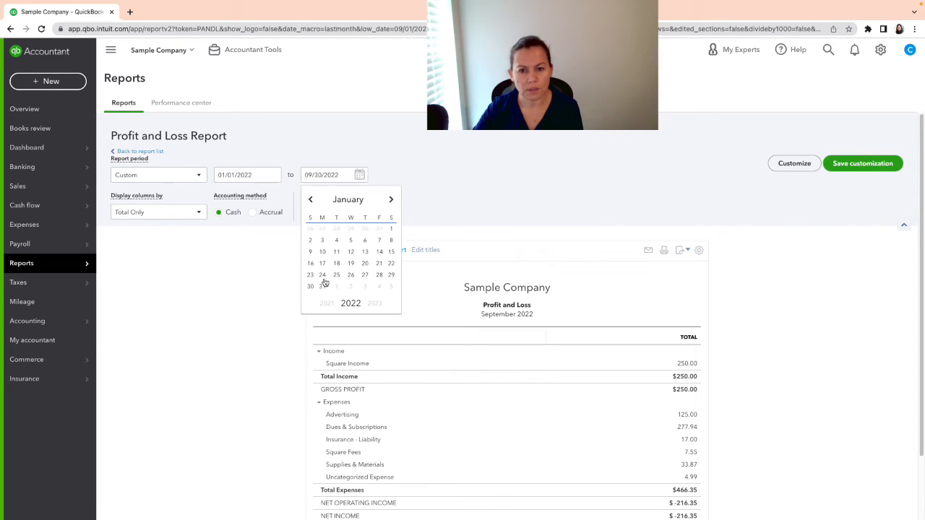
click(322, 286)
click(331, 206)
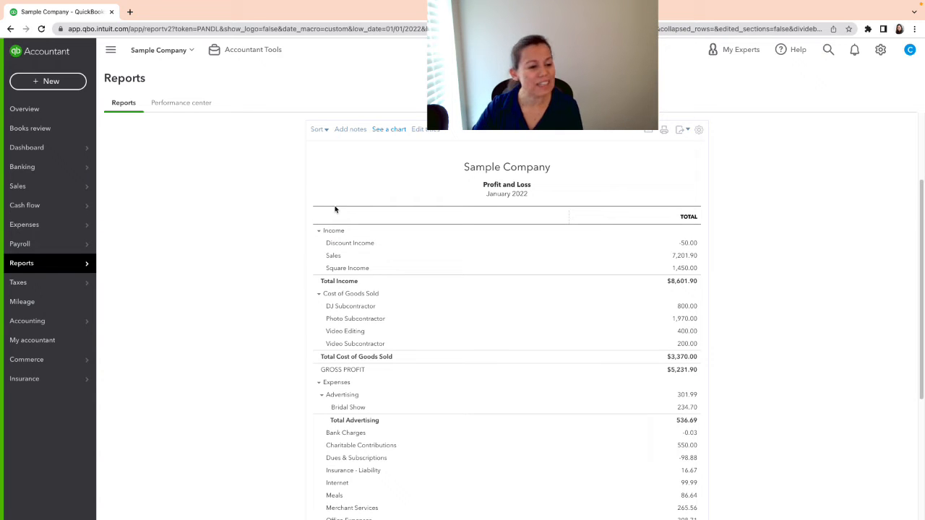
Step: Review the Square Income transactions behind the Profit and Loss total, inspect the 01/31/2022 journal entry, and return to the report summary
click(693, 270)
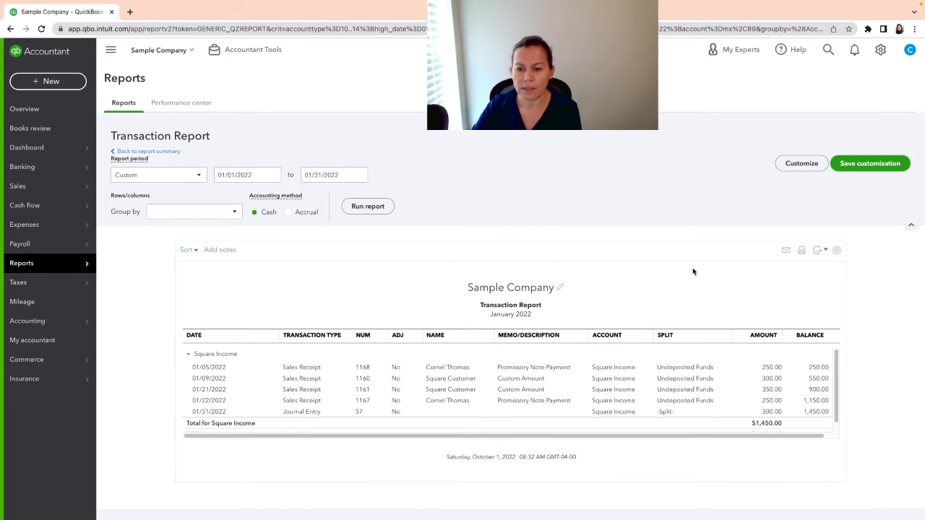
click(144, 151)
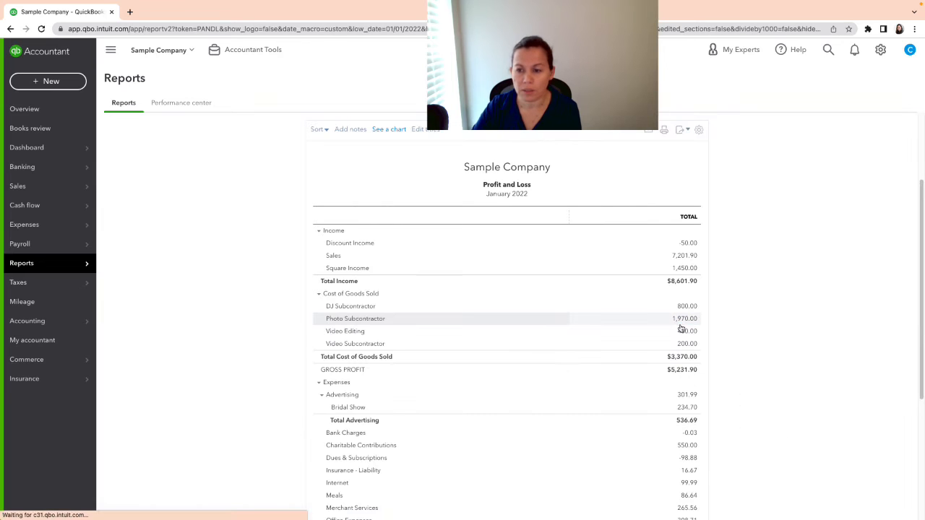
click(687, 270)
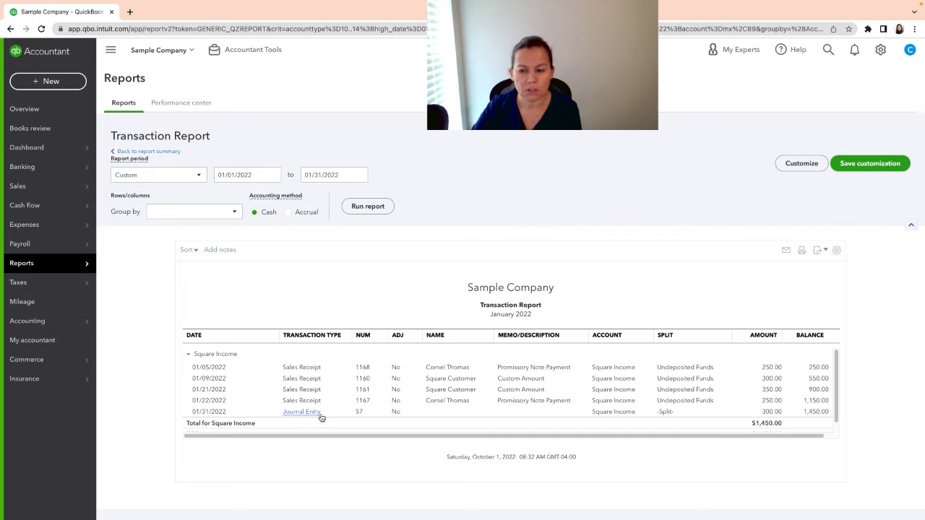
click(773, 412)
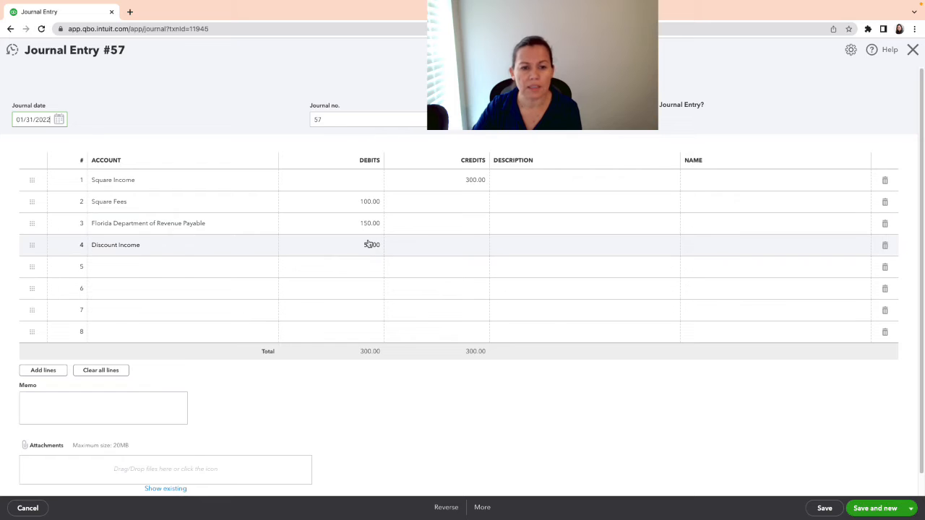
click(913, 50)
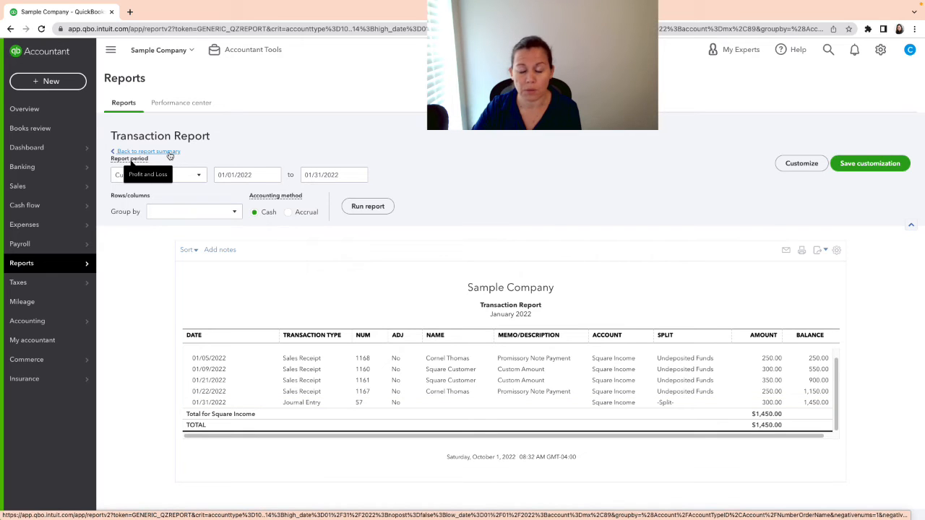
click(169, 152)
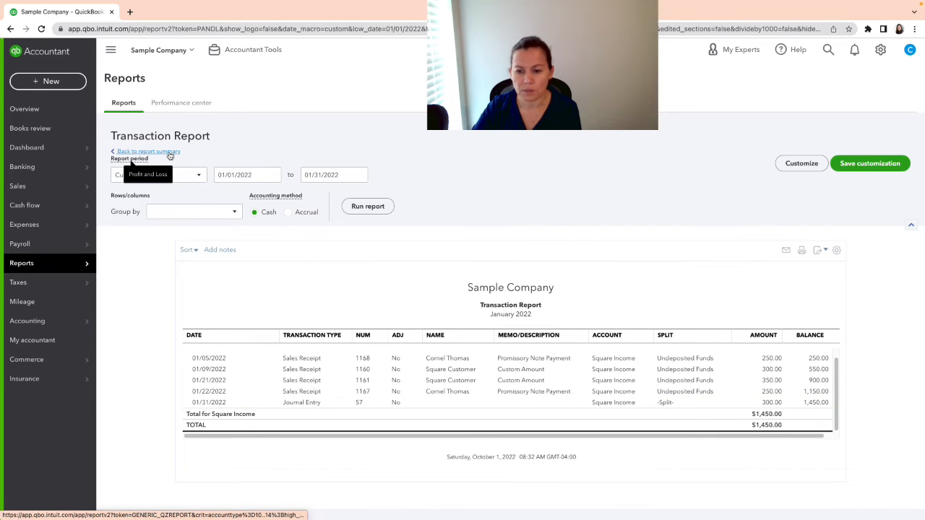
Step: Review the Square Fees transactions and their 01/31/2022 journal entry, then return to the Profit and Loss report
scroll(424, 324, down, 3)
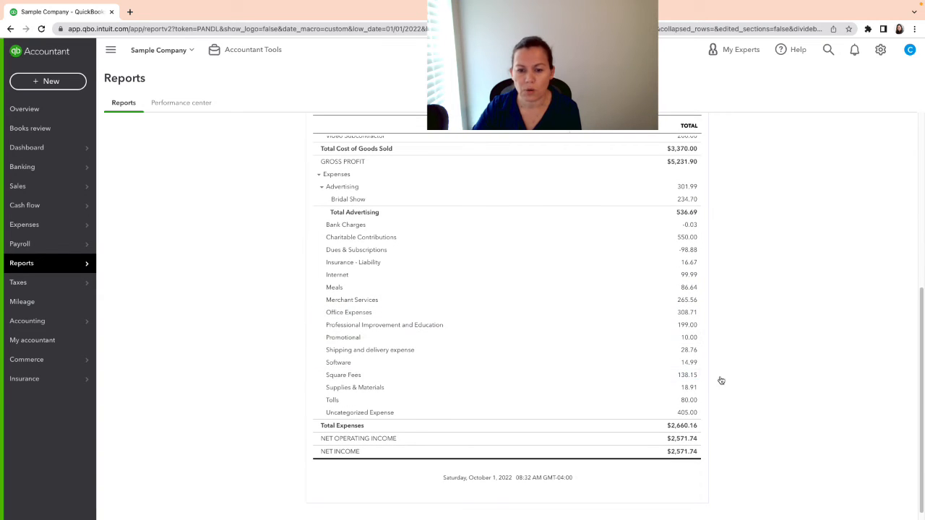
click(686, 376)
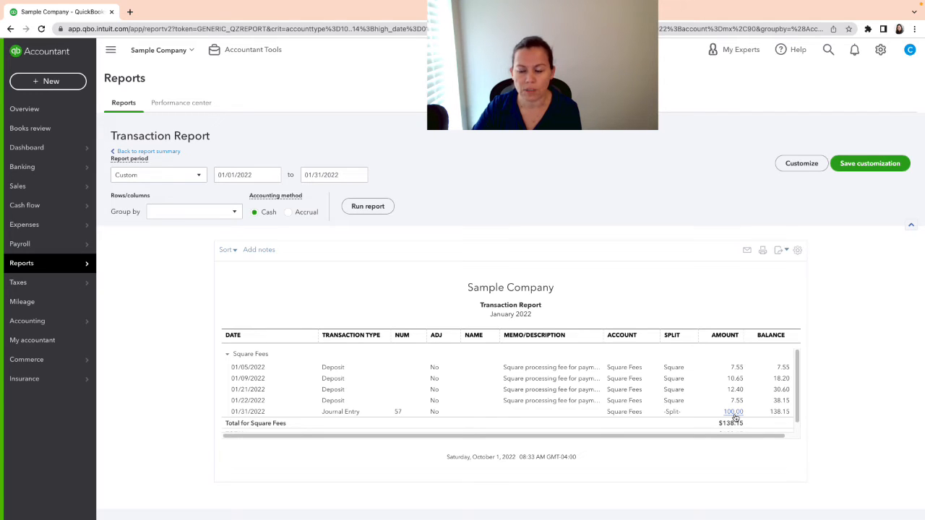
click(733, 413)
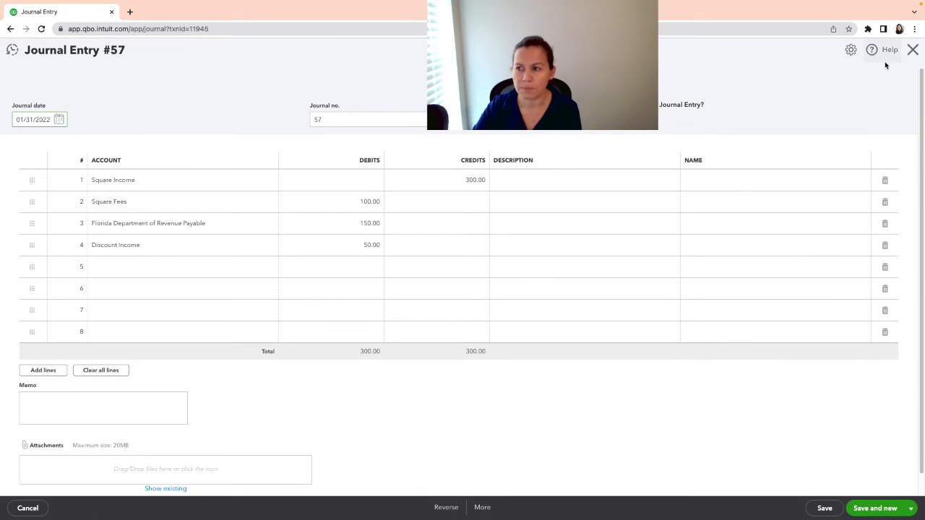
click(912, 50)
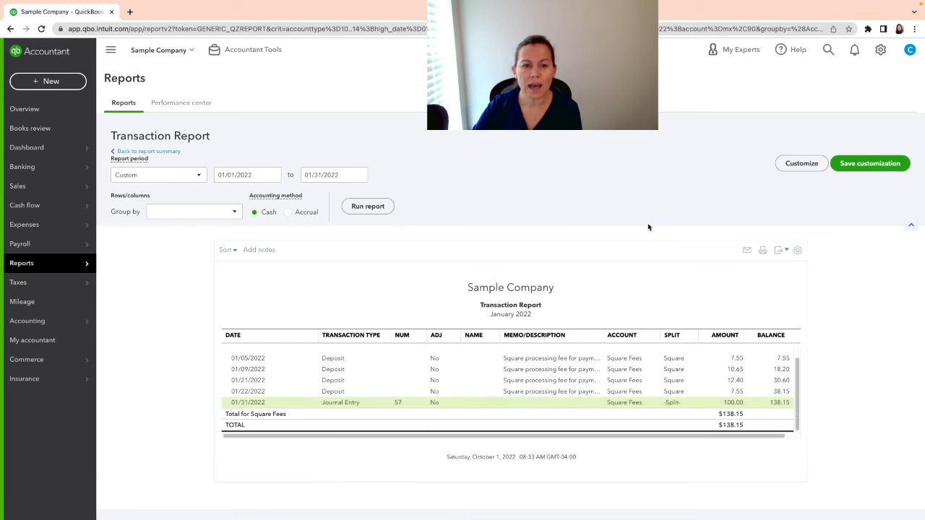
click(160, 152)
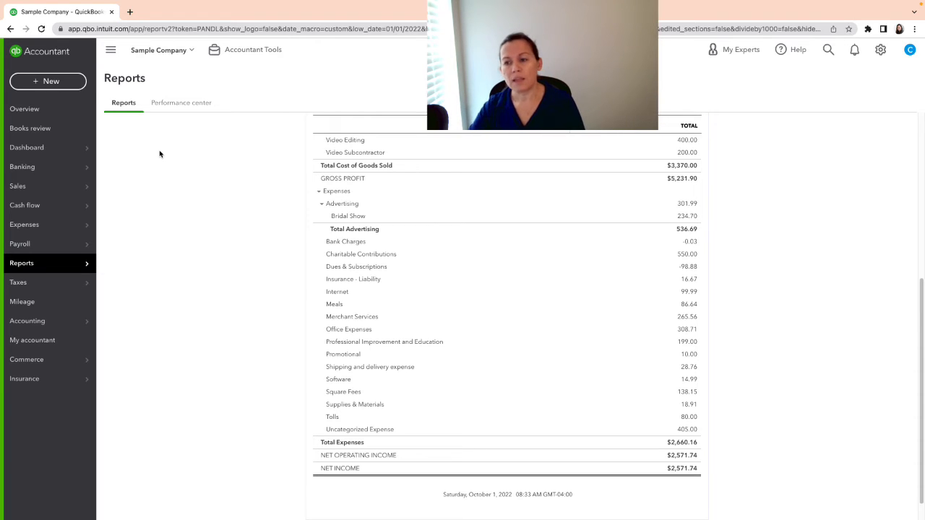
click(34, 86)
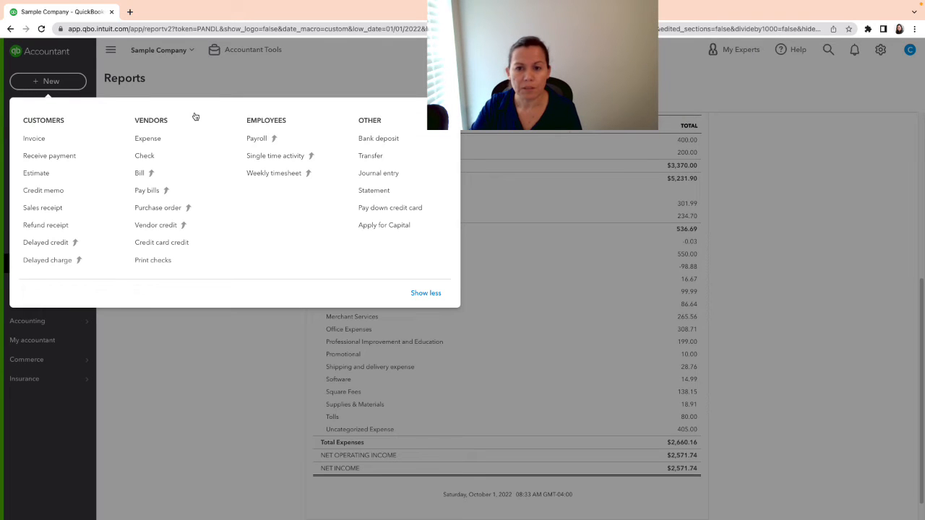
click(382, 174)
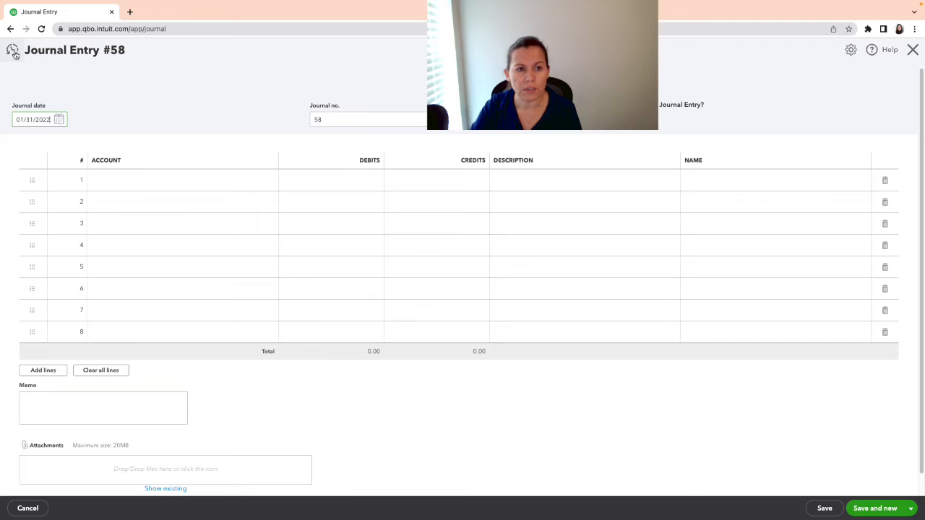
click(13, 51)
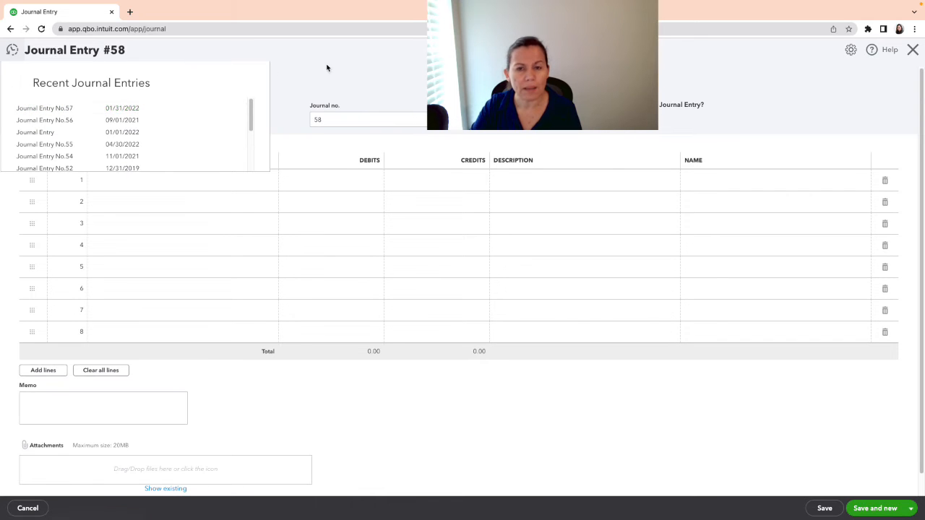
click(913, 50)
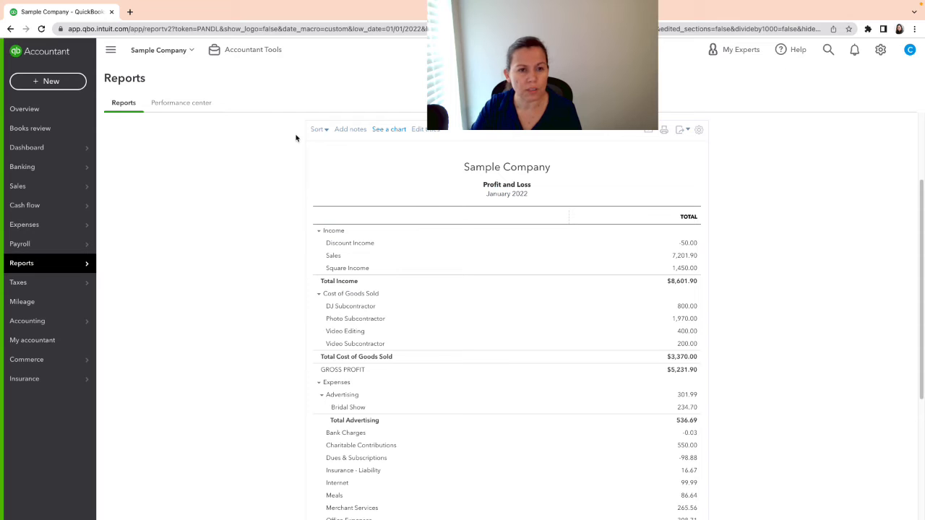
Step: Start a new journal entry and open Journal Entry No.57 from its recent journal entries
click(37, 82)
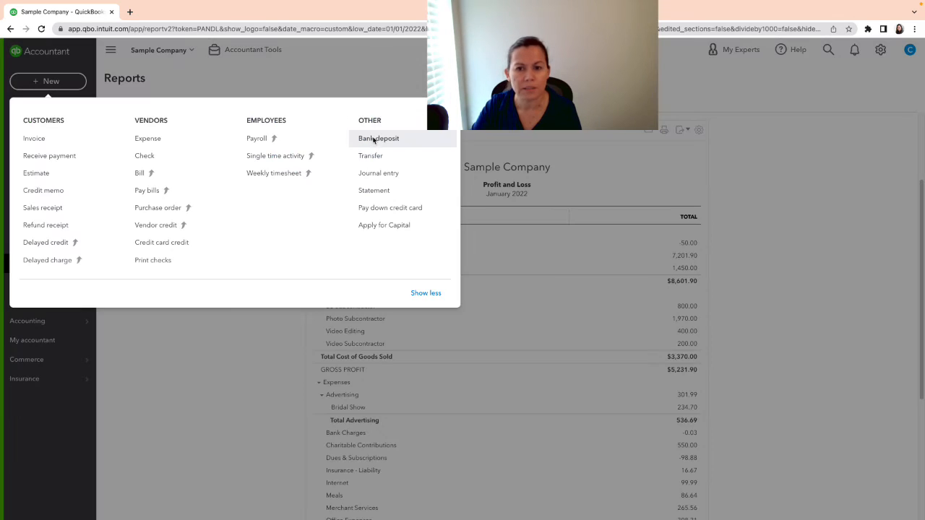
click(385, 174)
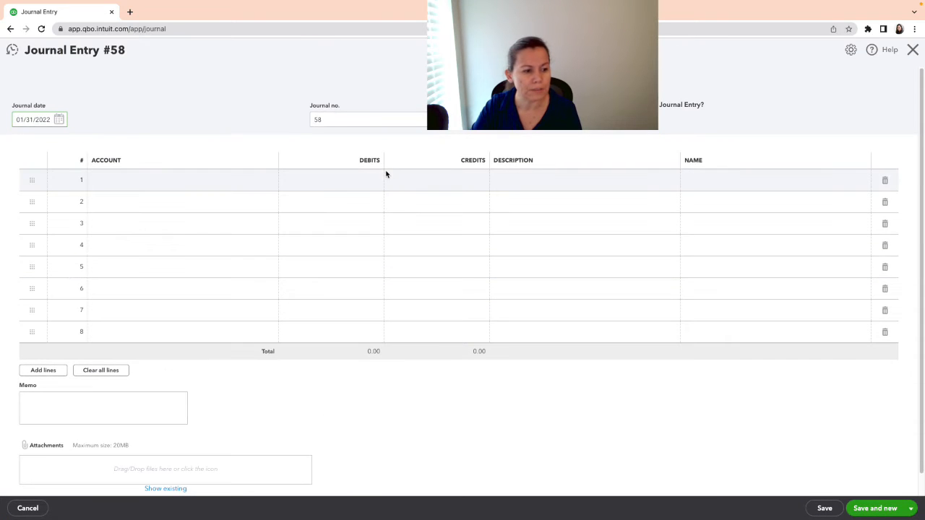
click(13, 50)
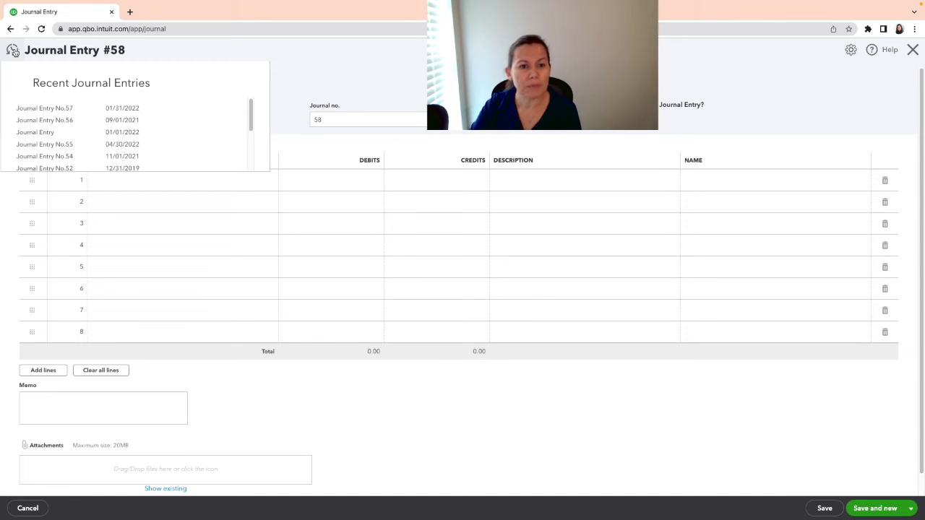
click(122, 110)
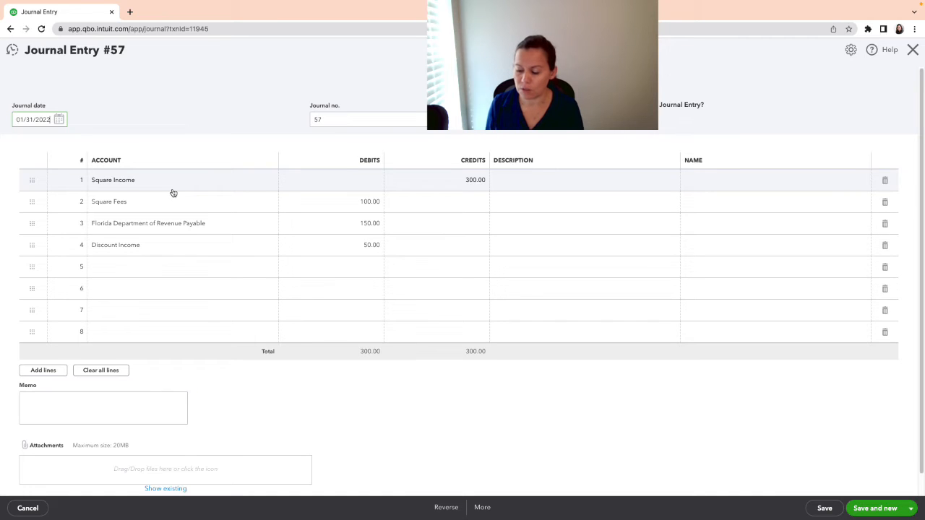
click(462, 178)
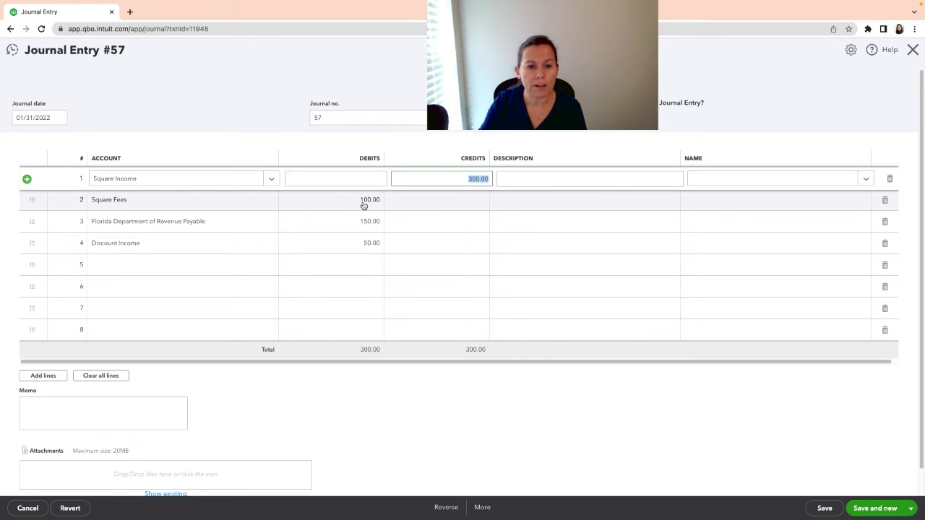
click(172, 205)
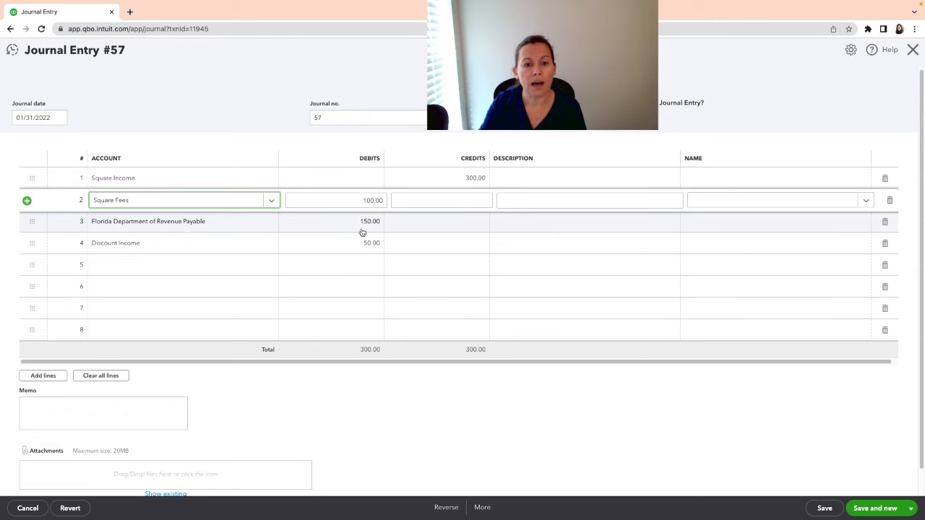
click(159, 268)
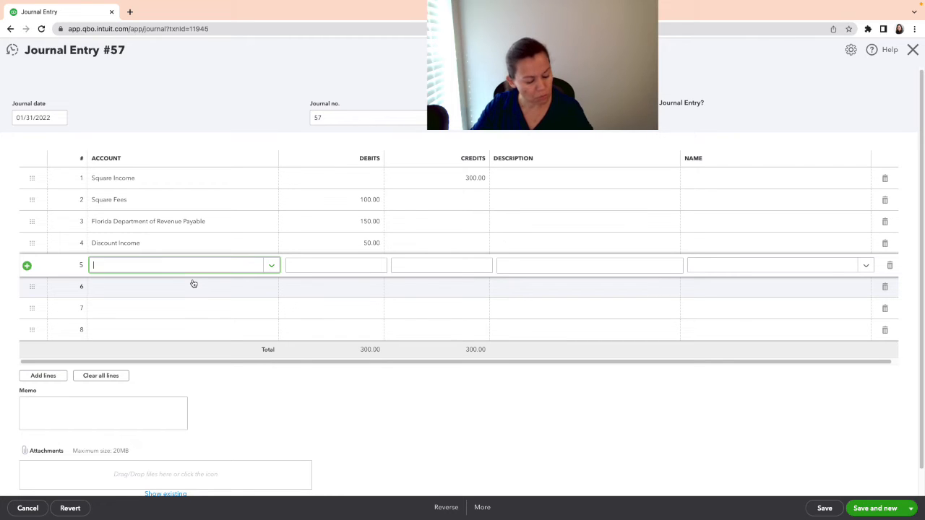
text(b)
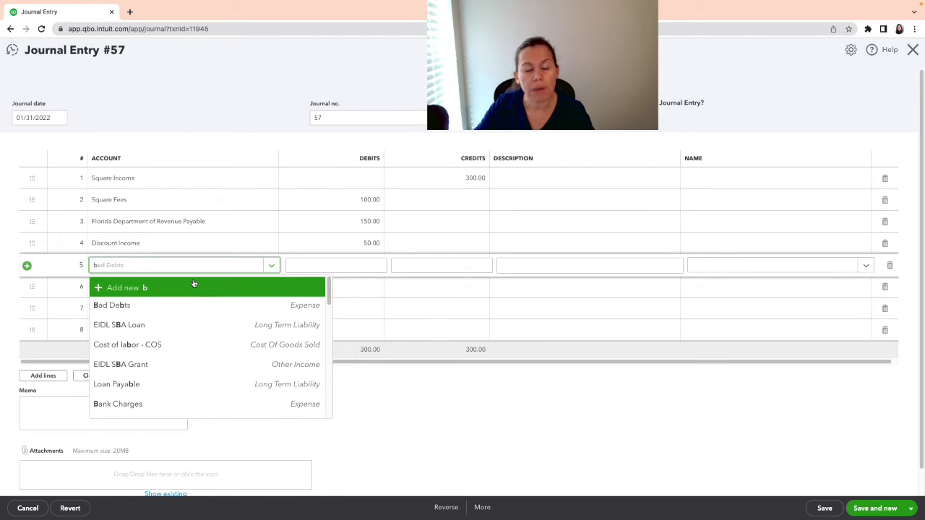
key(BackSpace)
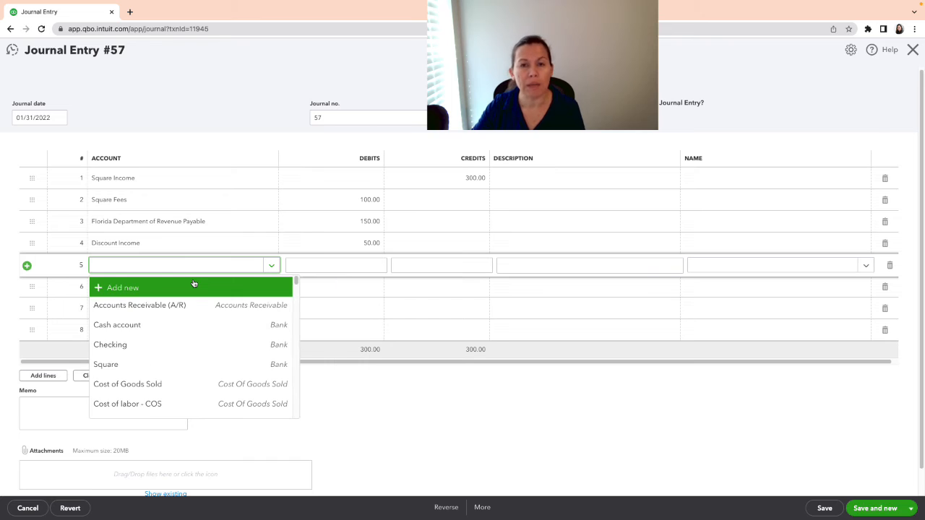
Step: Set the Square Income line's credit to 1000 and the Square Fees line's debit to 30
click(468, 181)
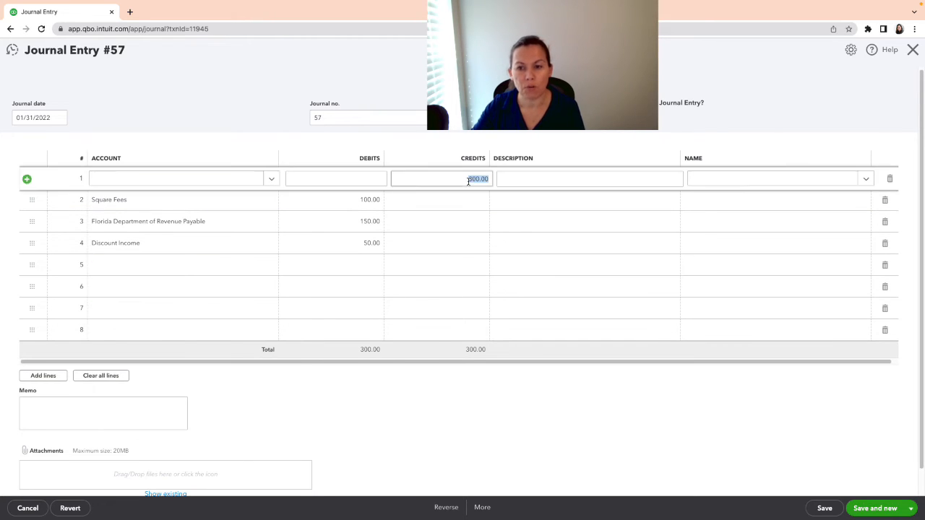
key(BackSpace)
text(1000)
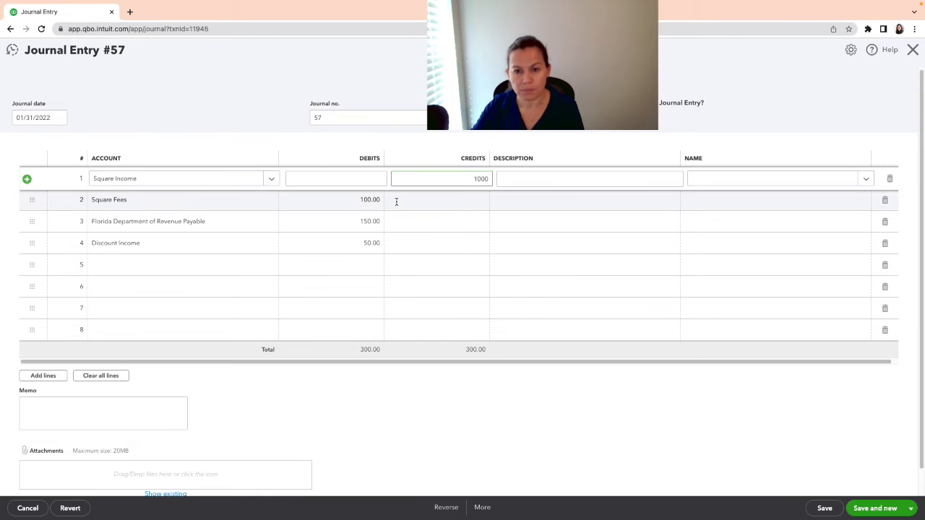
click(371, 201)
key(BackSpace)
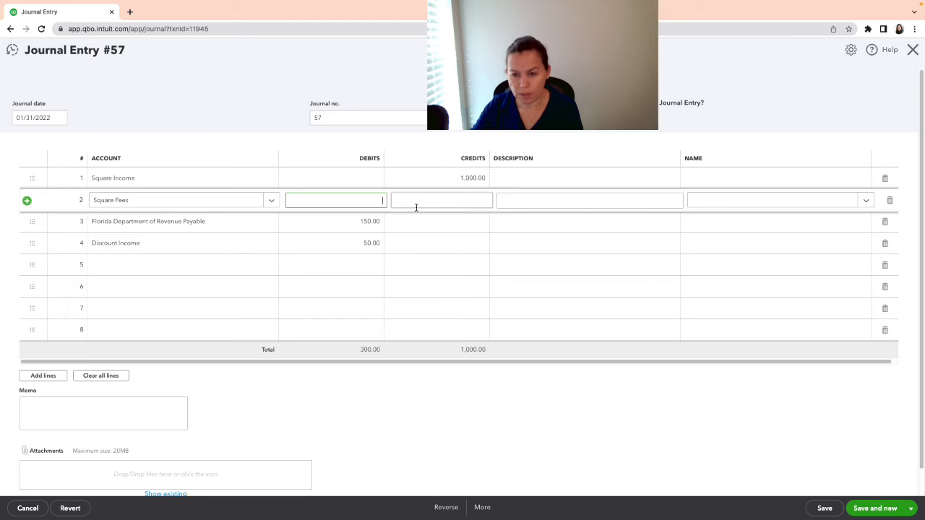
text(30)
Step: Set the Florida Department of Revenue Payable line's debit to 70
click(371, 219)
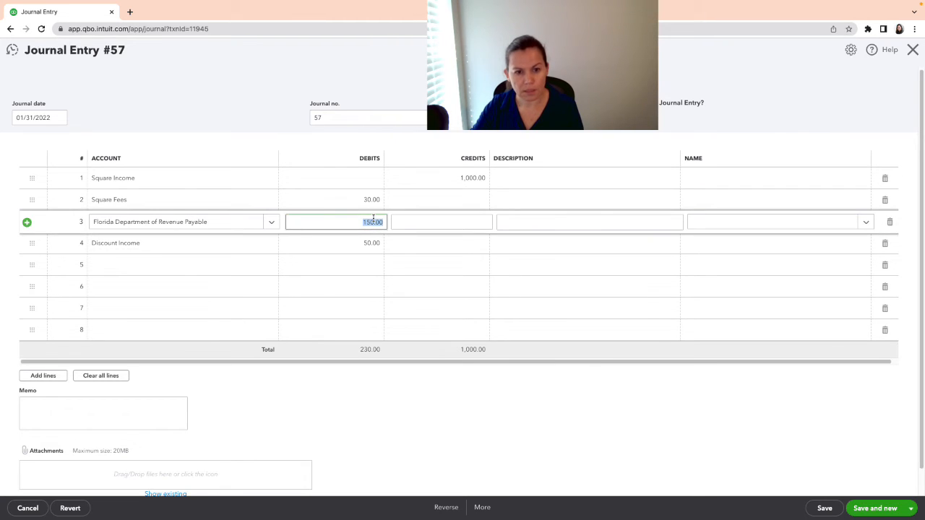
key(BackSpace)
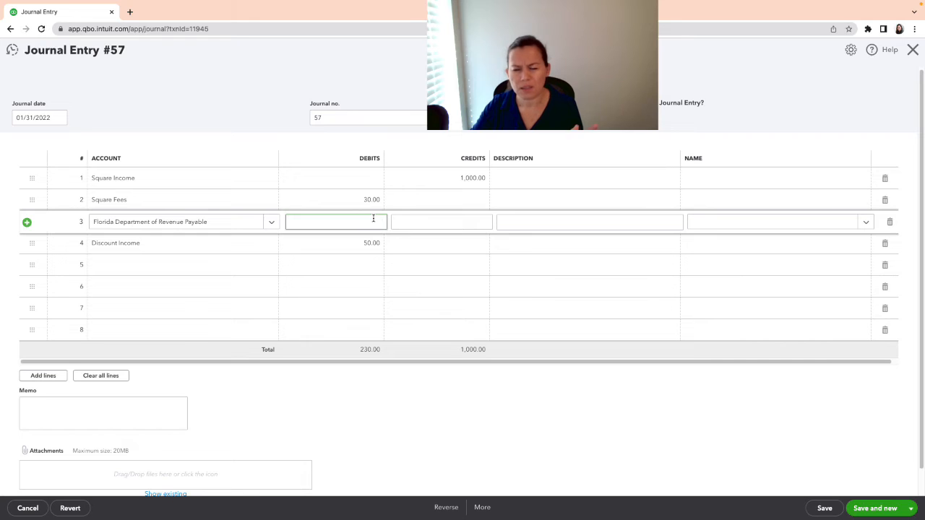
text(70)
click(376, 243)
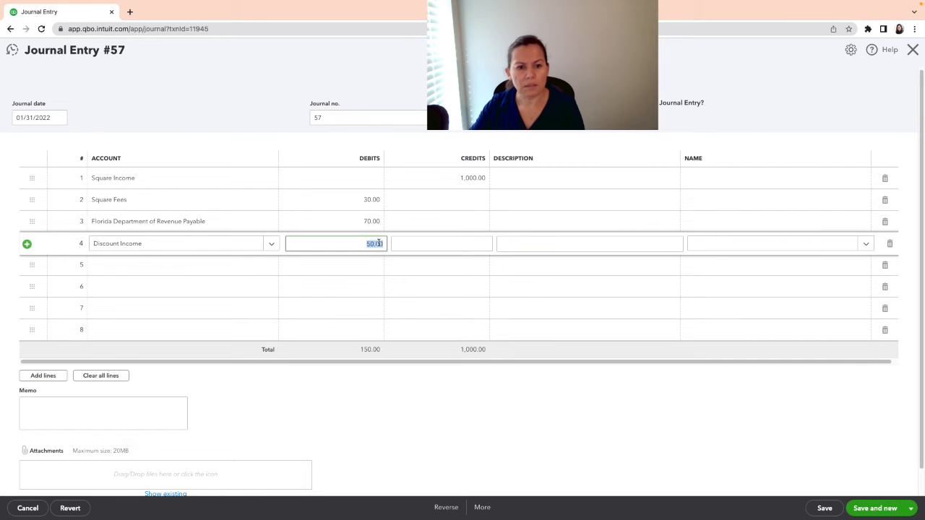
Step: Add a fifth journal line for the Square Loan Payment account with a debit of 50
click(189, 265)
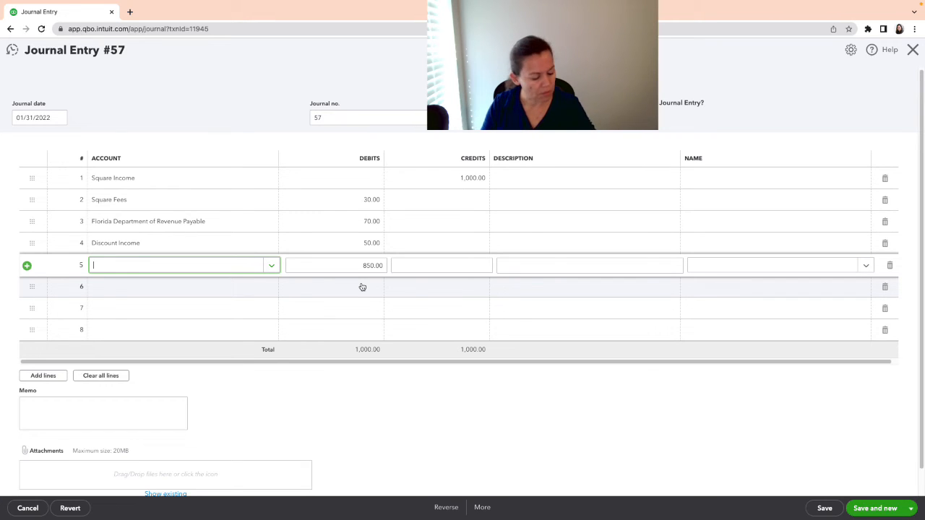
text(s)
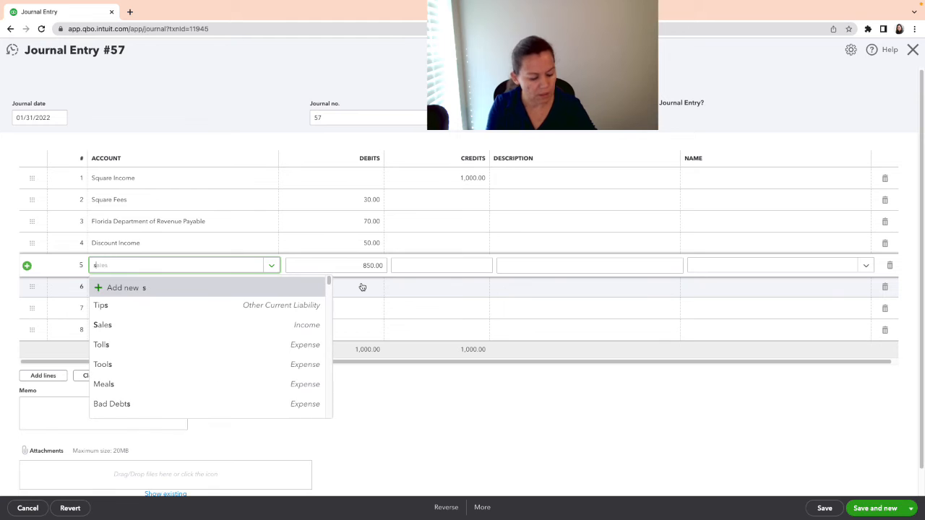
text(quare l)
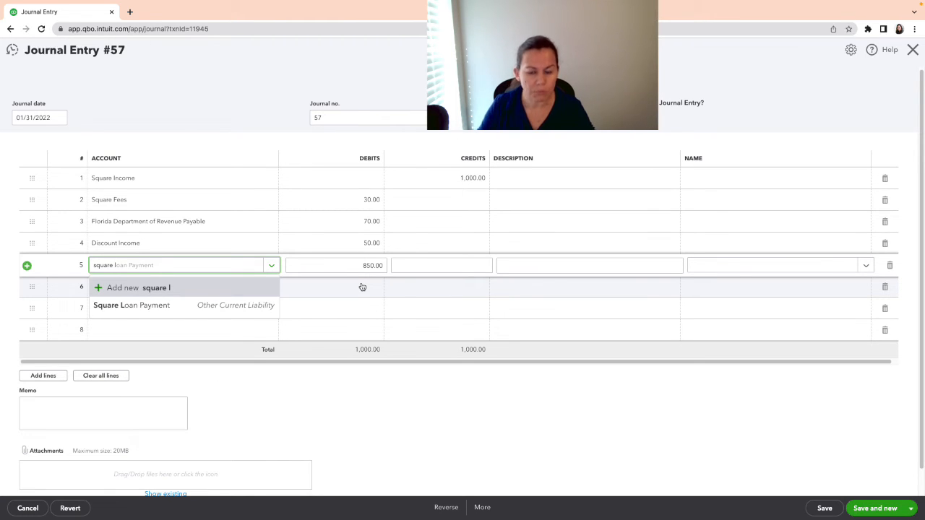
click(181, 306)
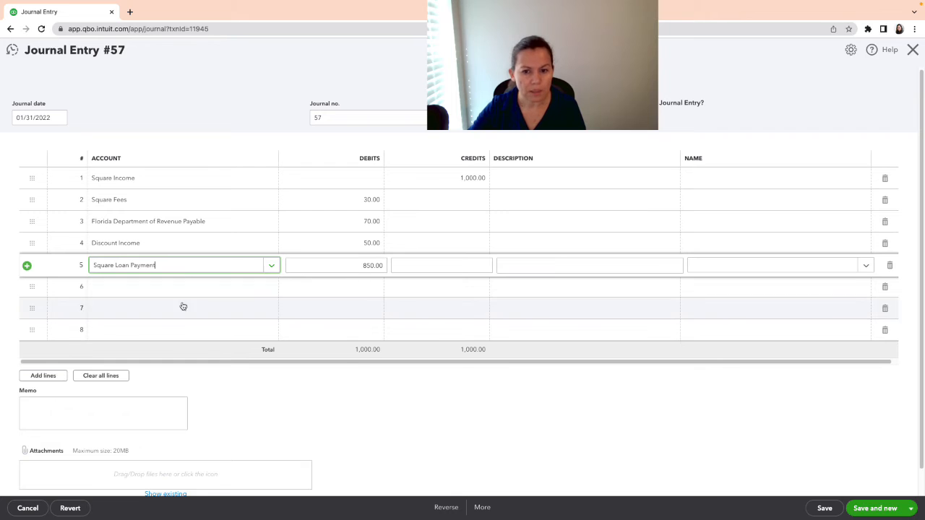
click(348, 267)
text(50)
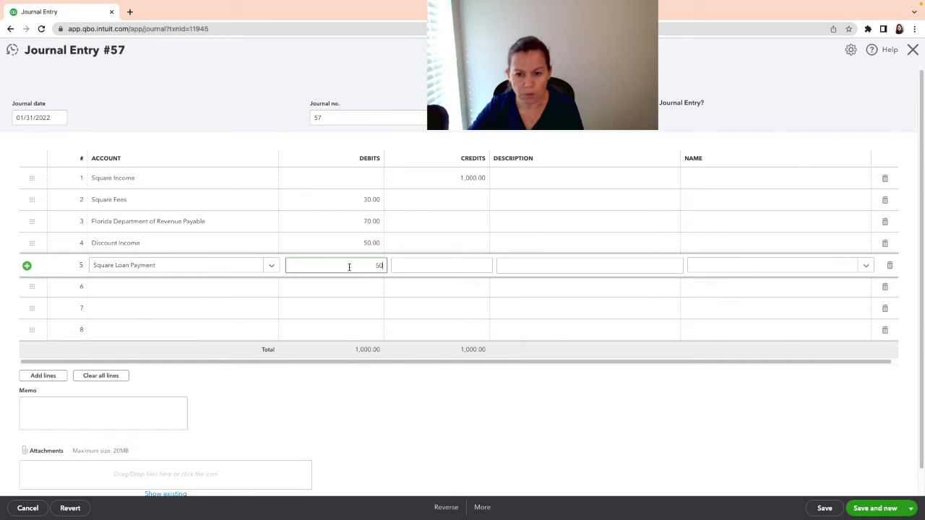
Step: Add a sixth journal line for the Checking account with a debit of 800 and leave the entry without saving
click(196, 289)
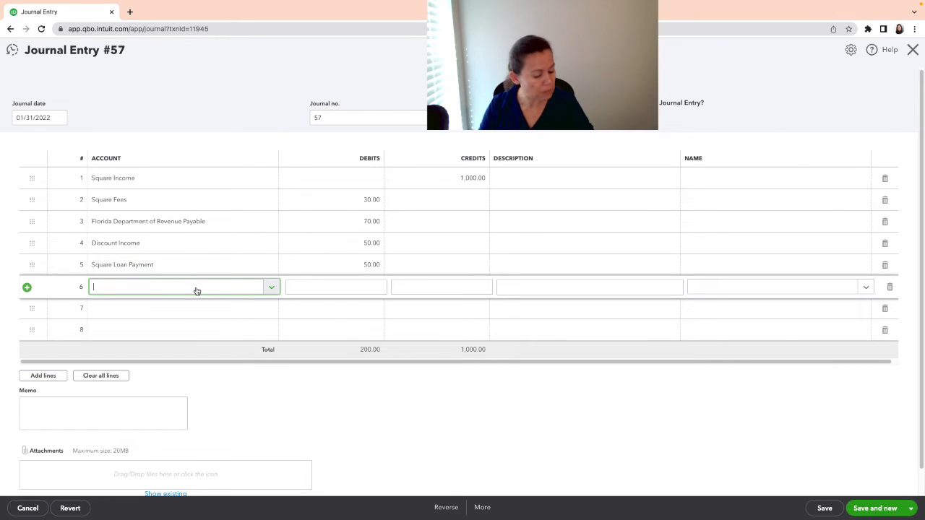
text(square)
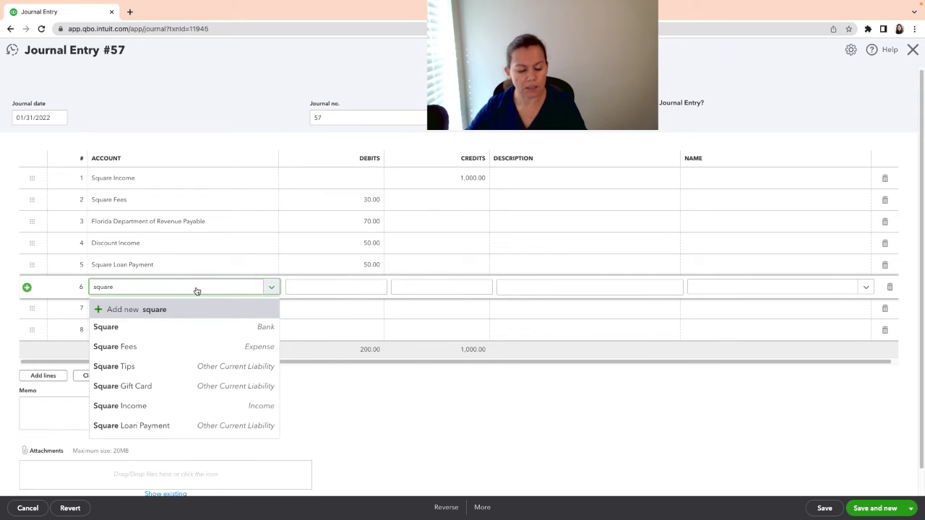
key(BackSpace)
key(BackSpace)
key(BackSpace)
key(BackSpace)
key(BackSpace)
key(BackSpace)
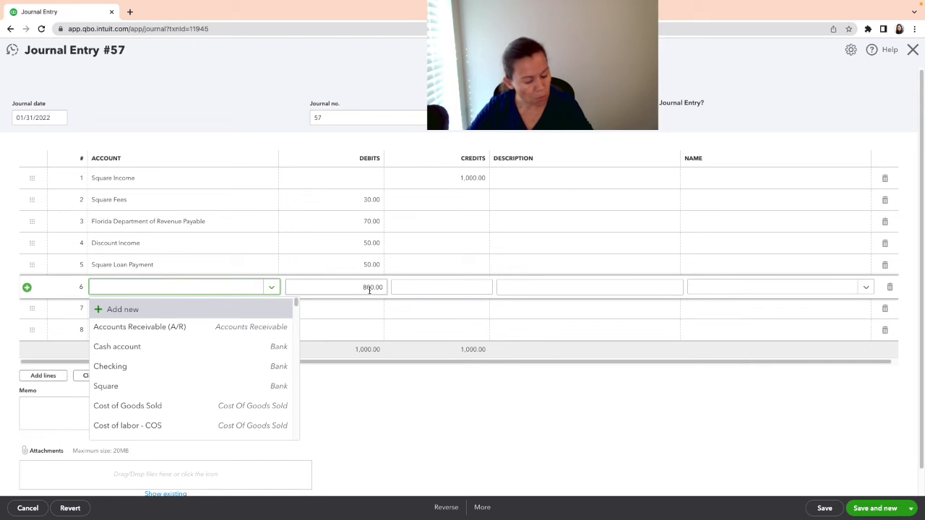
click(146, 367)
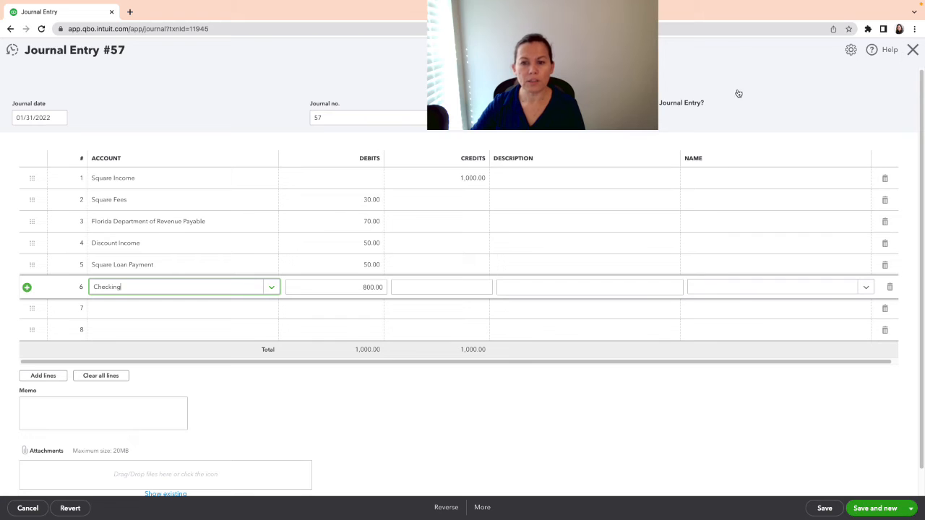
click(909, 56)
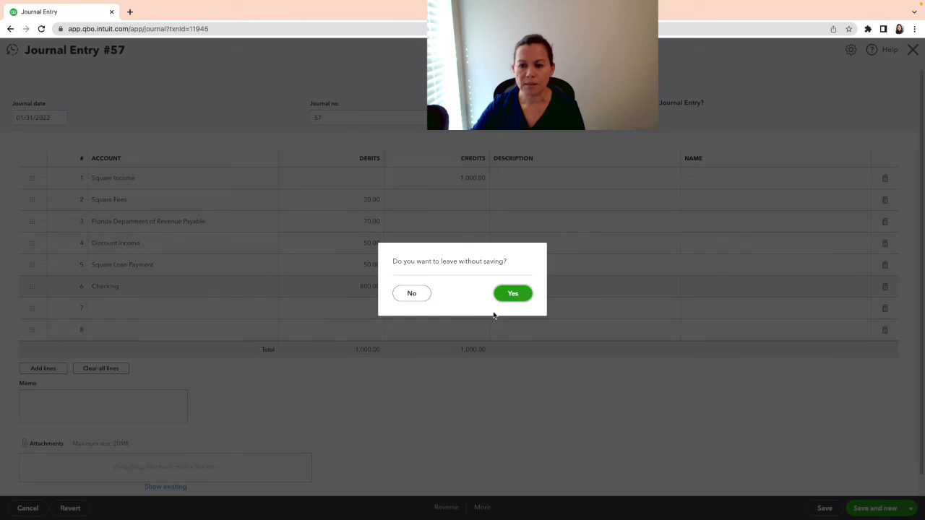
click(511, 293)
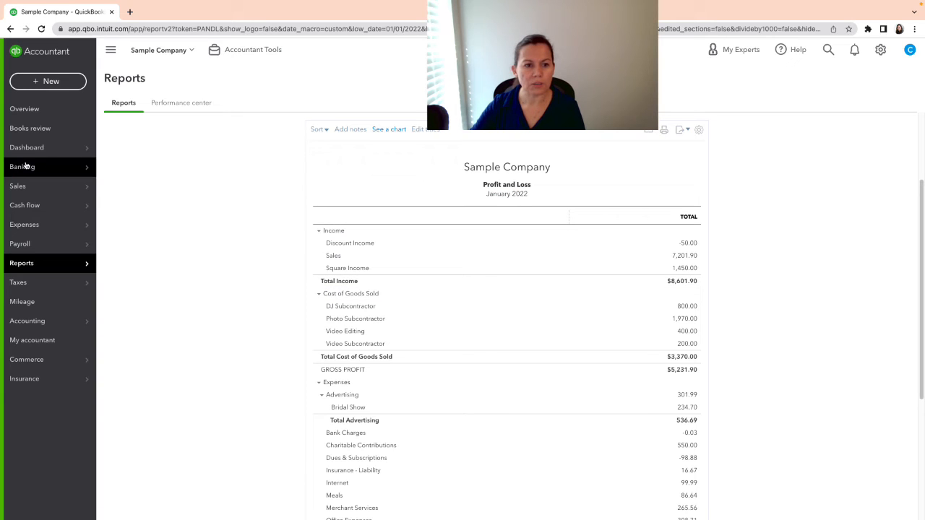
Step: Open the categorized bank transactions of the Checking account
mouse_move(104, 177)
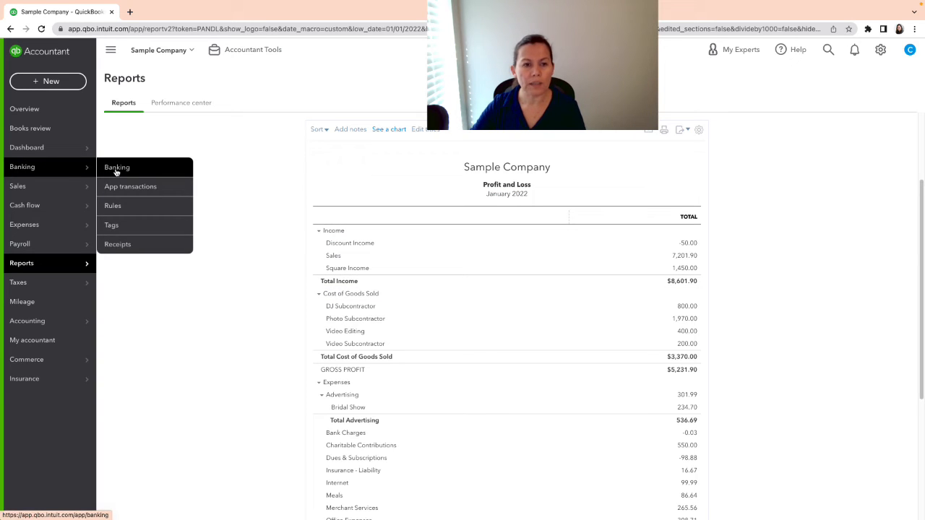
click(116, 171)
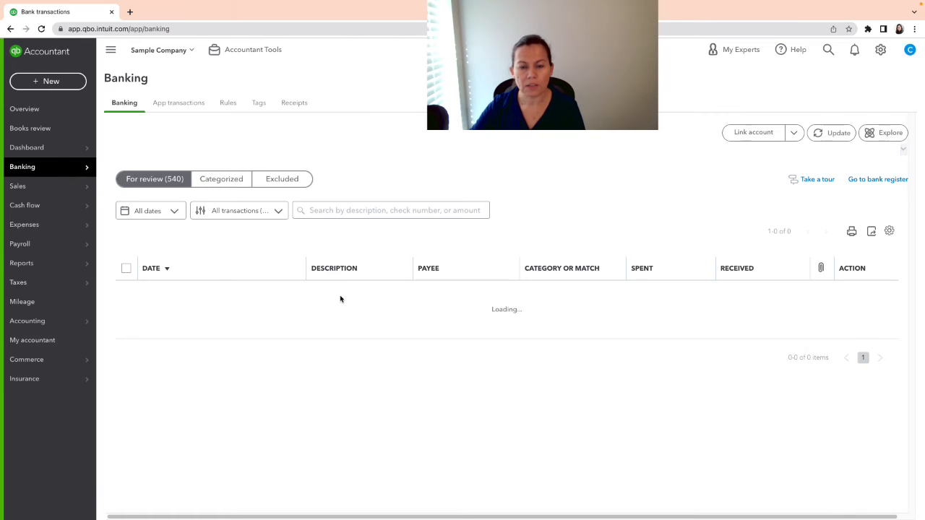
click(221, 190)
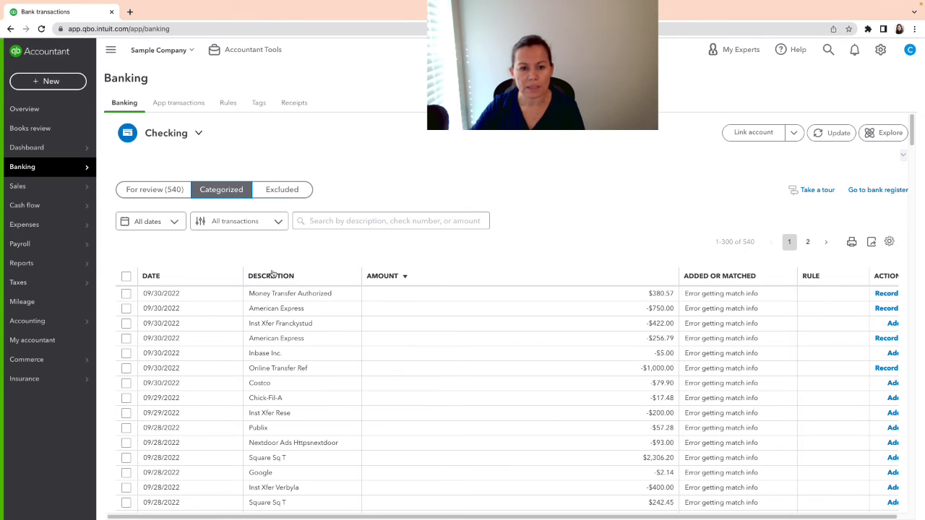
Step: Set the start date of the transaction date filter to 01/05/2022
click(175, 225)
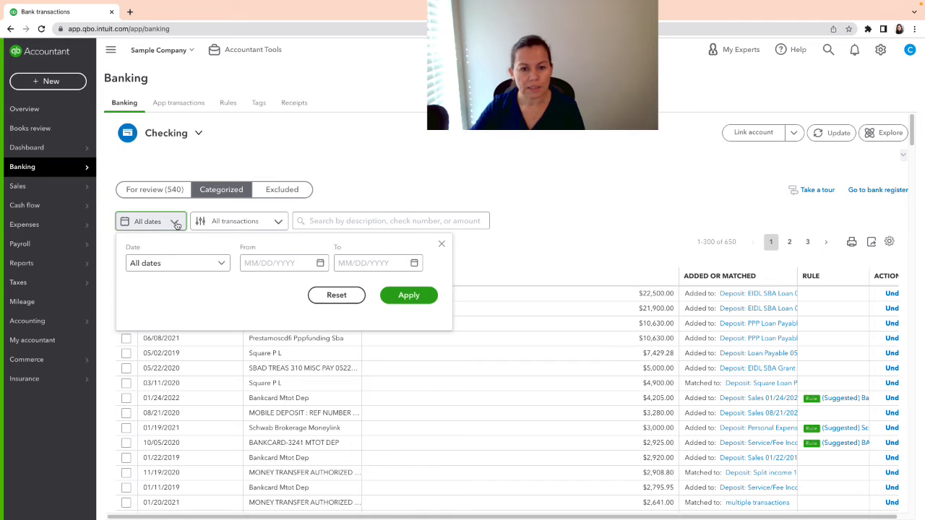
click(320, 263)
click(253, 287)
click(253, 286)
click(253, 286)
click(253, 287)
click(253, 287)
click(253, 288)
click(253, 287)
click(253, 287)
click(252, 287)
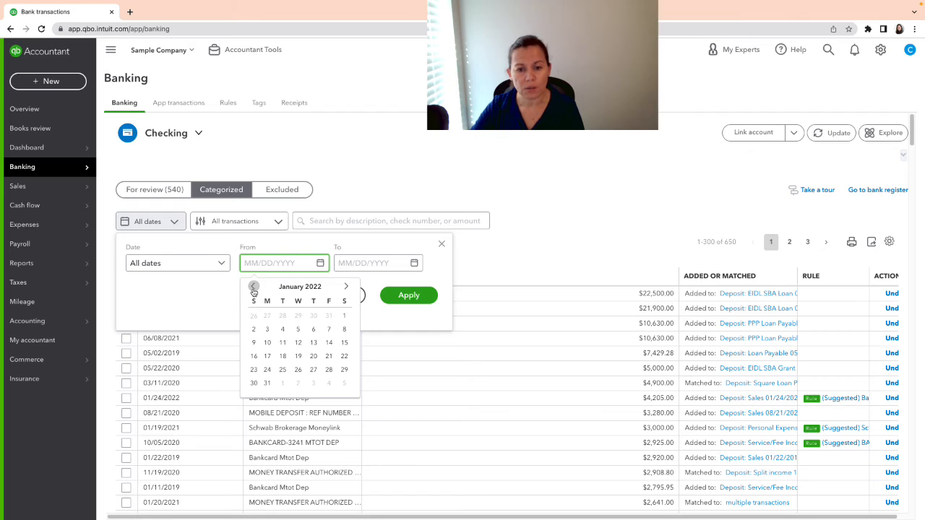
click(298, 329)
Step: Set the date filter's end date to 01/05/2022 and apply it to the categorized transactions
click(413, 263)
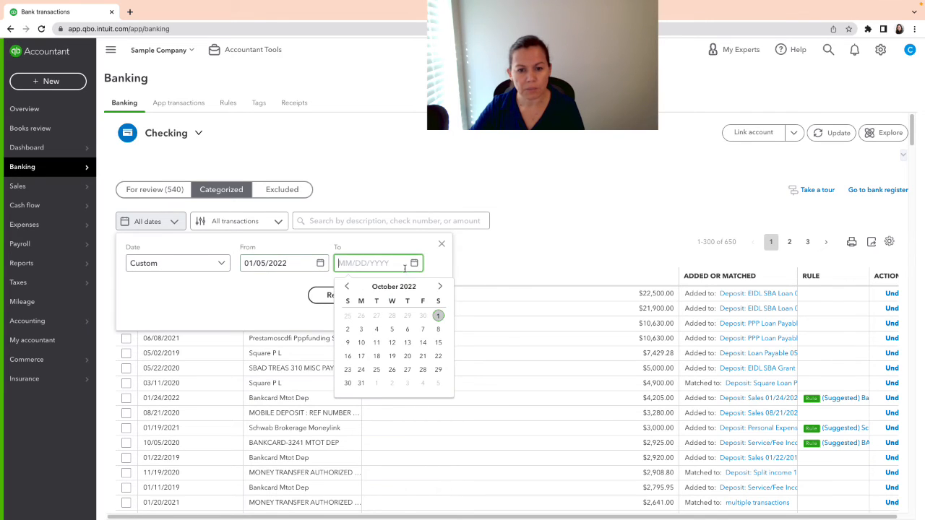
click(348, 286)
click(347, 286)
click(347, 286)
click(347, 287)
click(347, 287)
click(347, 287)
click(348, 287)
click(347, 287)
click(348, 287)
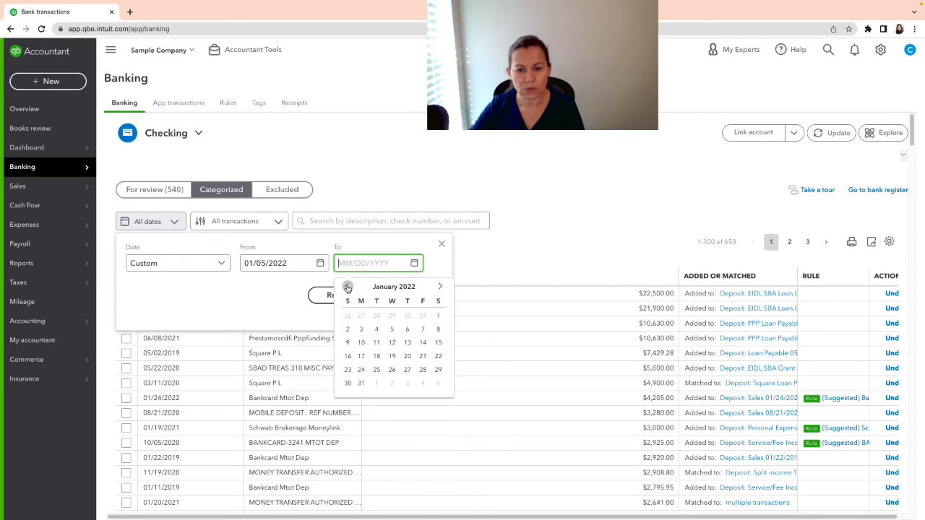
click(392, 329)
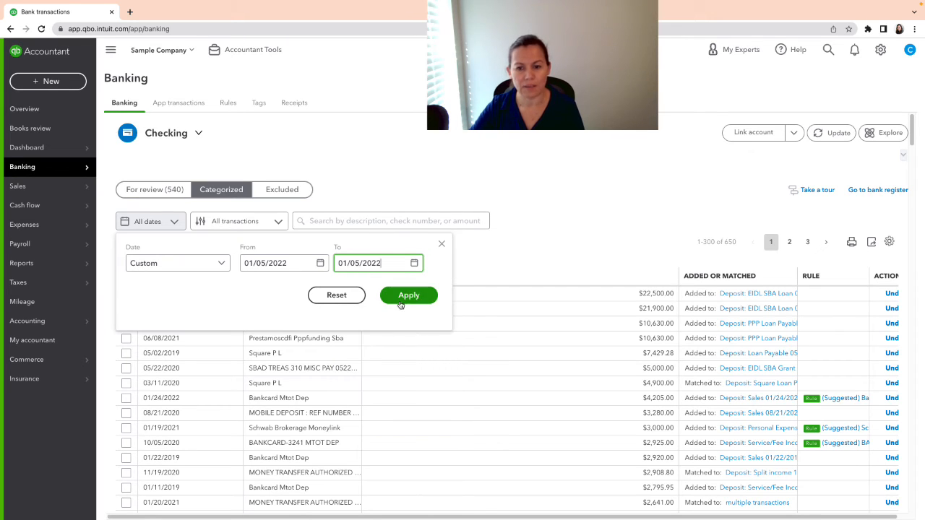
click(406, 295)
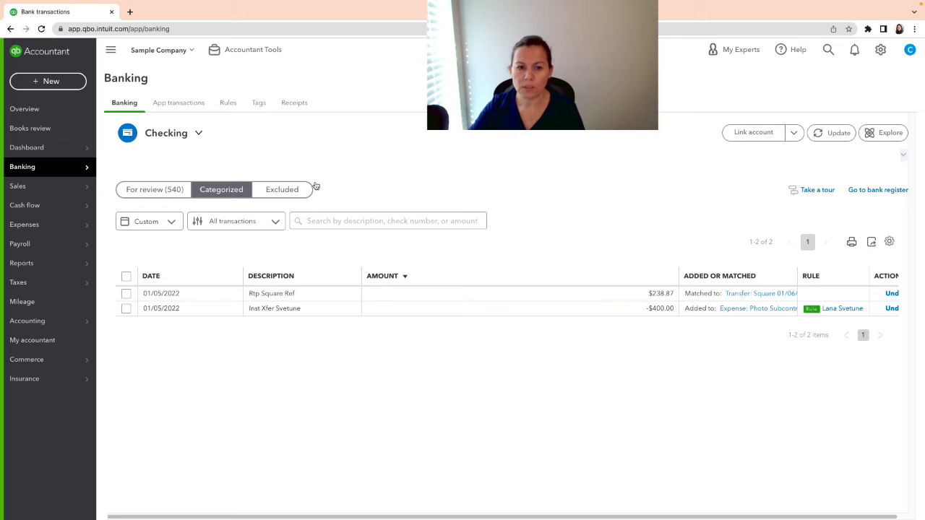
Step: Switch to the bank transactions for review and reset their date filter to all dates
click(157, 190)
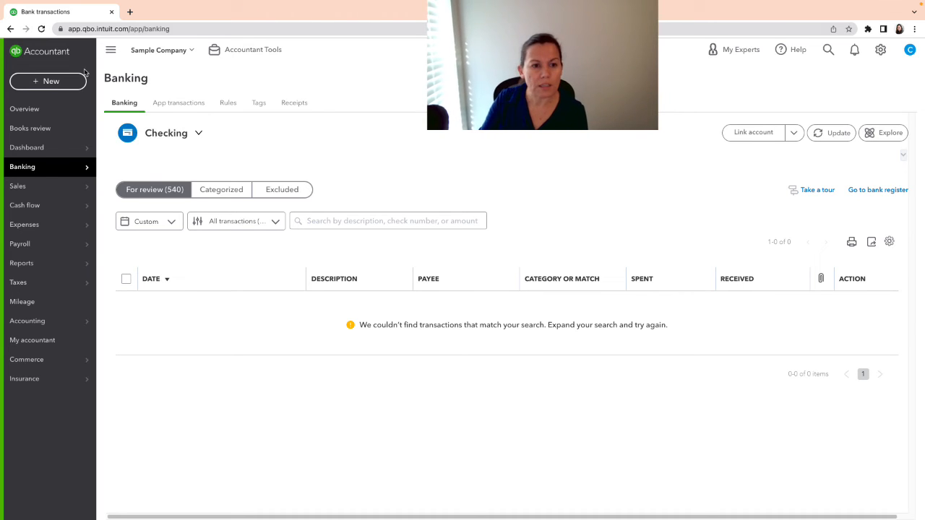
mouse_move(84, 172)
click(114, 168)
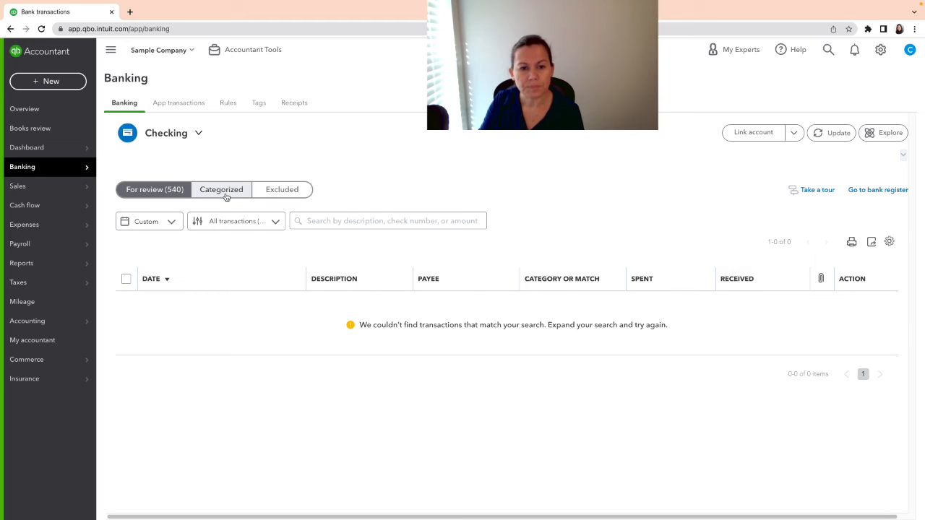
click(177, 226)
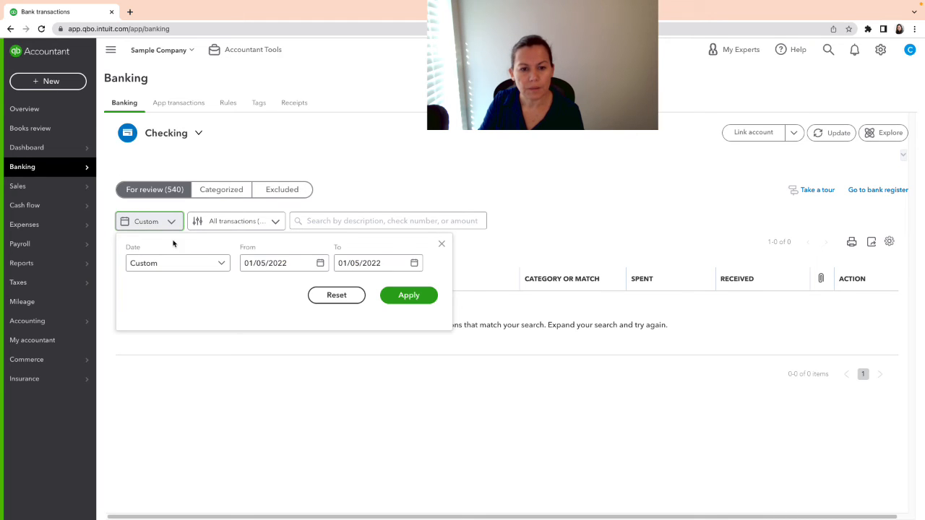
click(333, 294)
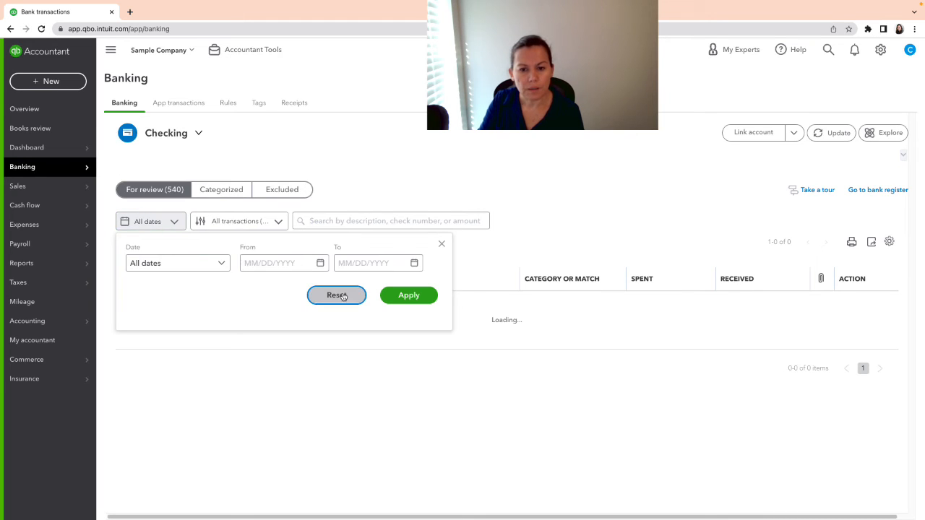
click(442, 245)
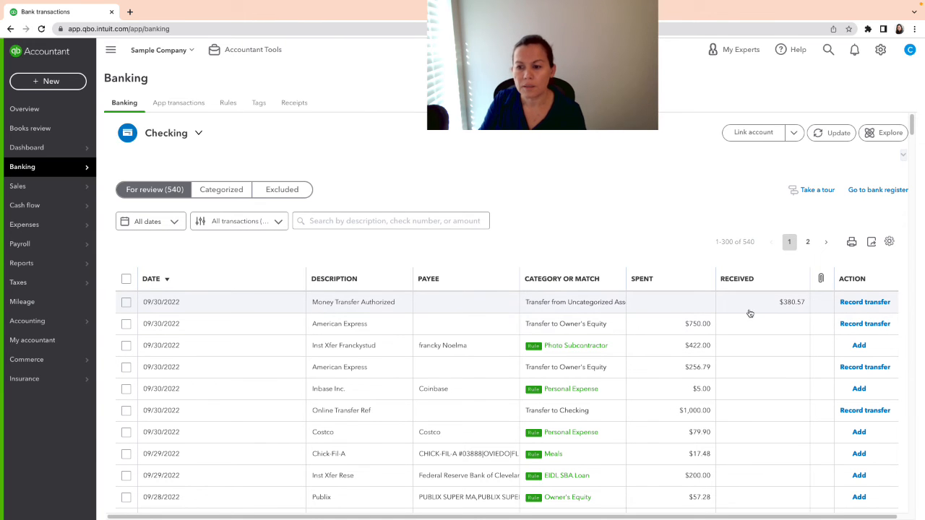
Step: Record the 09/30/2022 Money Transfer Authorized receipt as a transfer from the Square account and add it
click(794, 307)
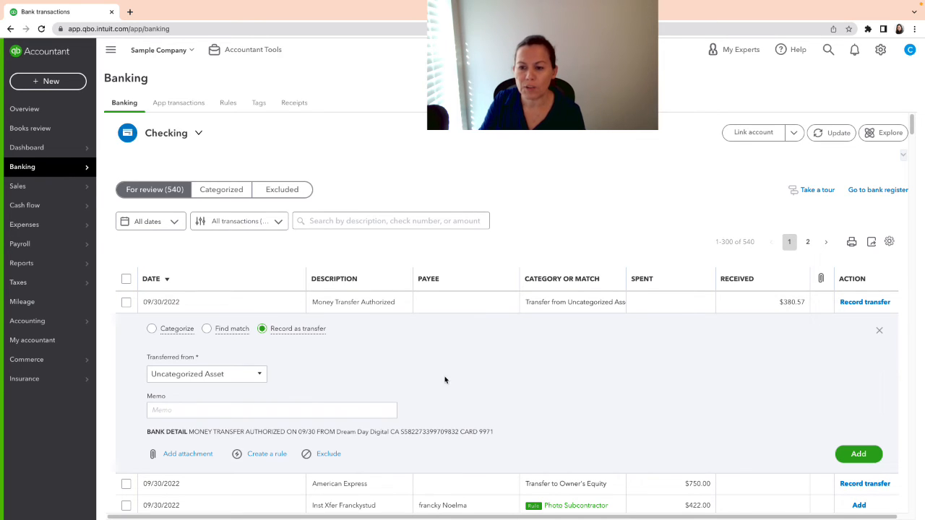
click(259, 375)
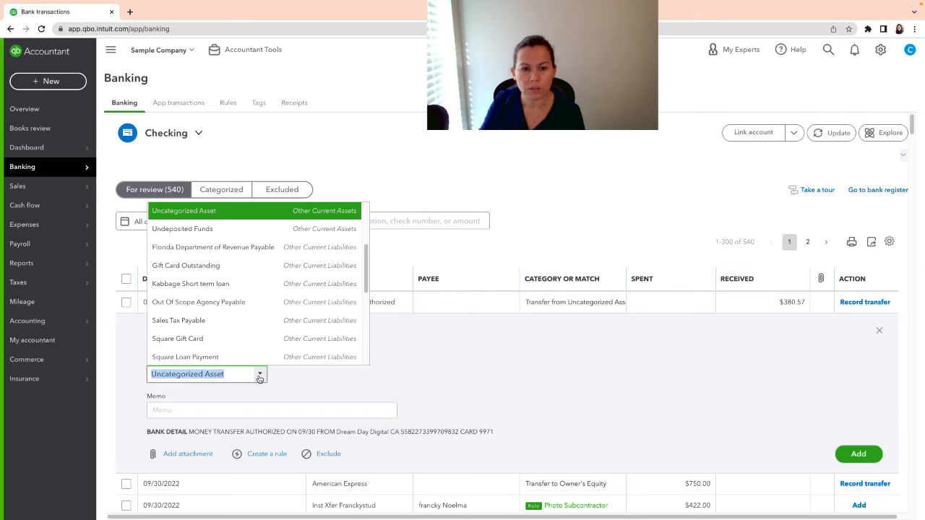
text(sq)
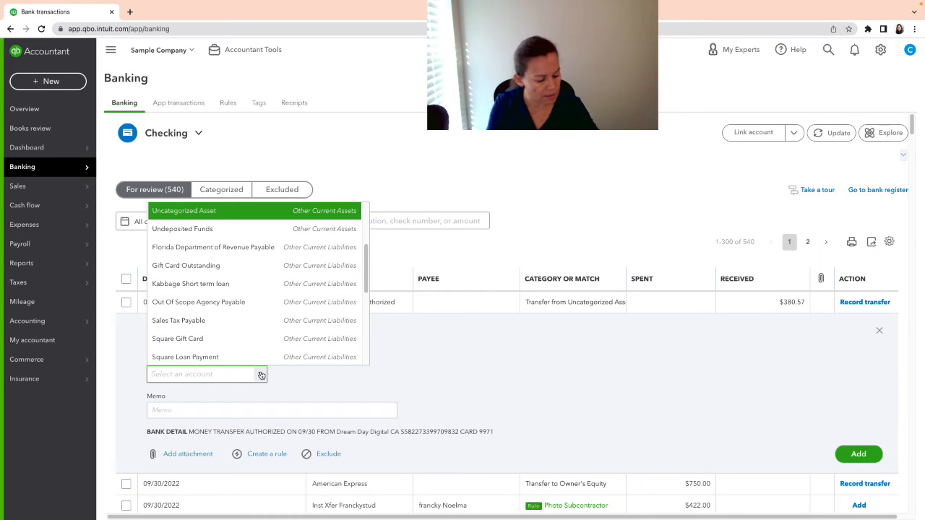
text(uare)
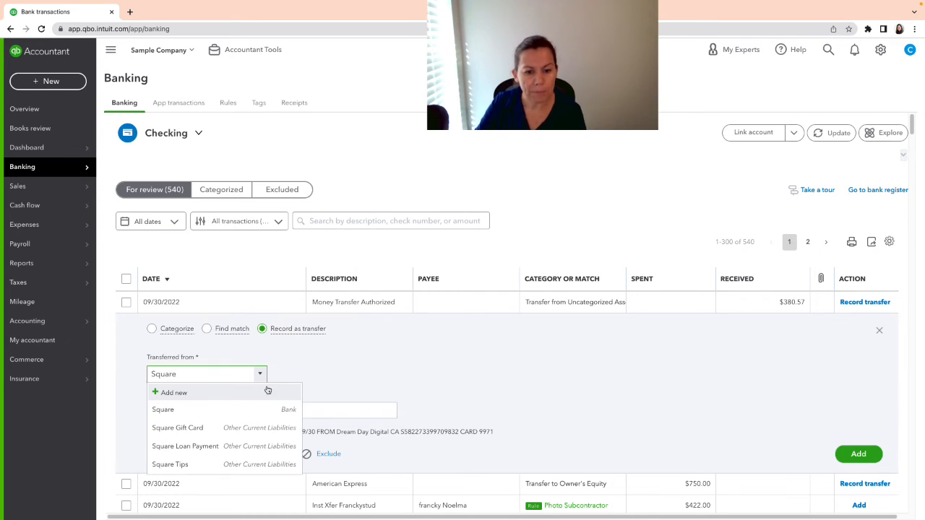
click(249, 410)
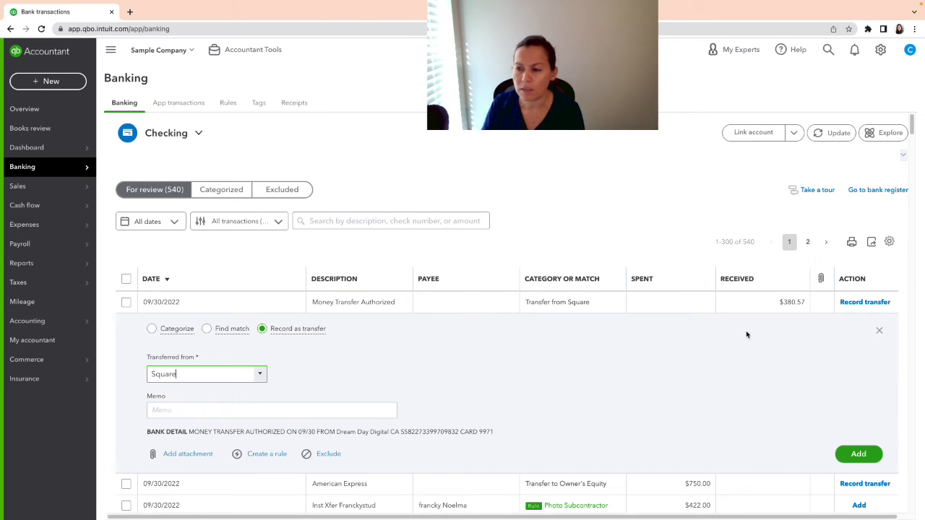
click(869, 456)
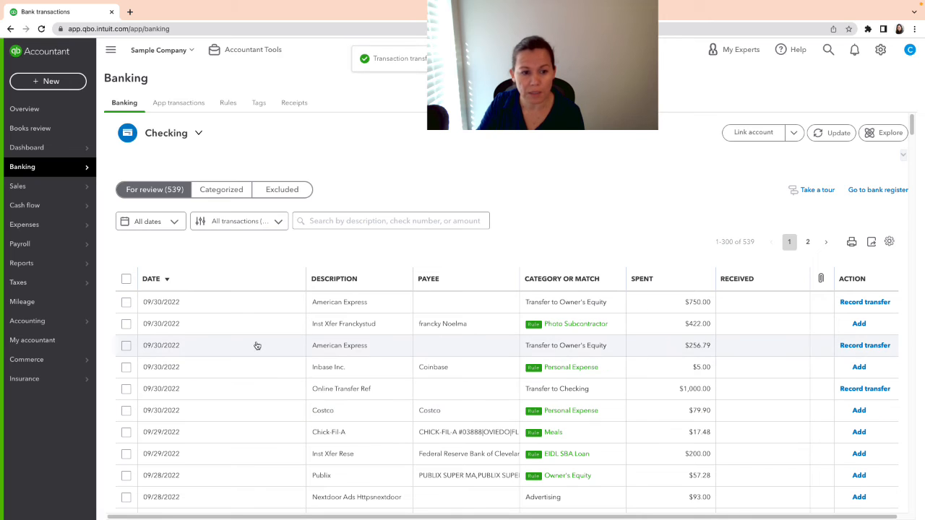
Step: Filter the chart of accounts by "square" and open the Square bank account's register
mouse_move(85, 322)
click(135, 324)
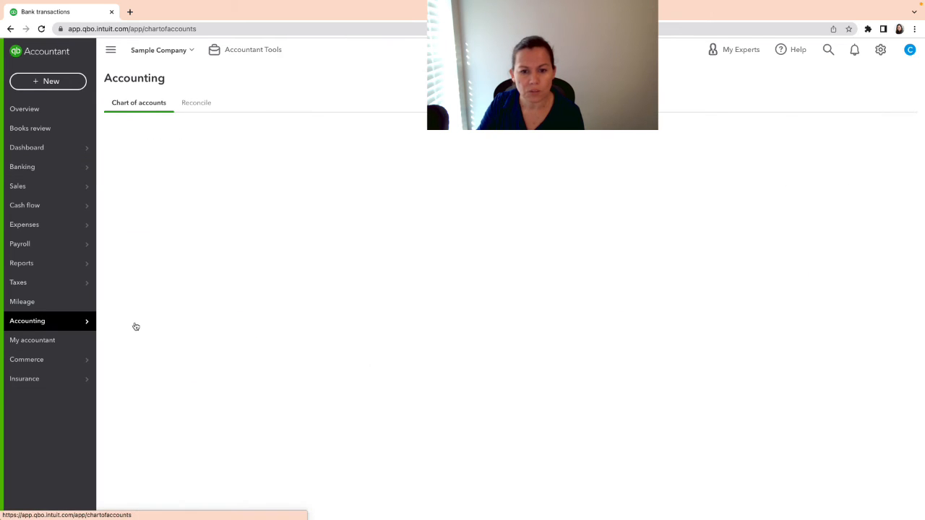
click(256, 174)
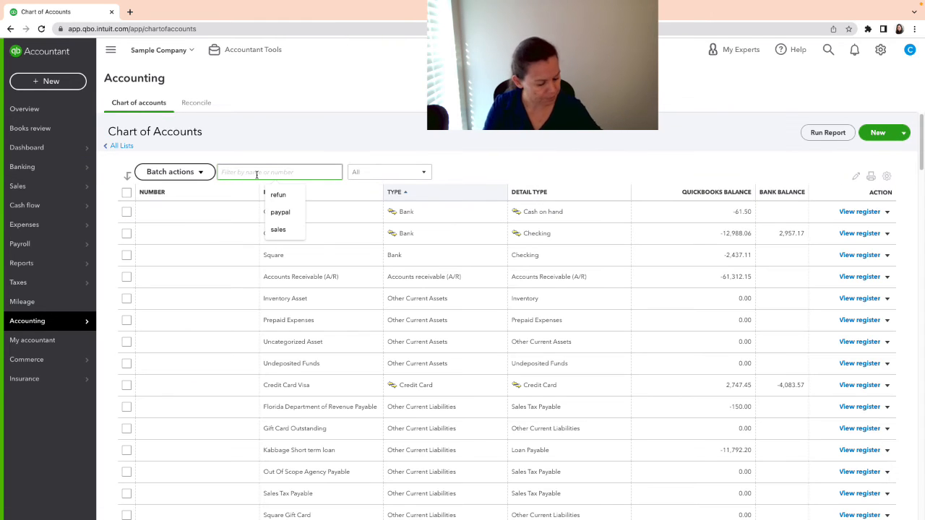
text(square)
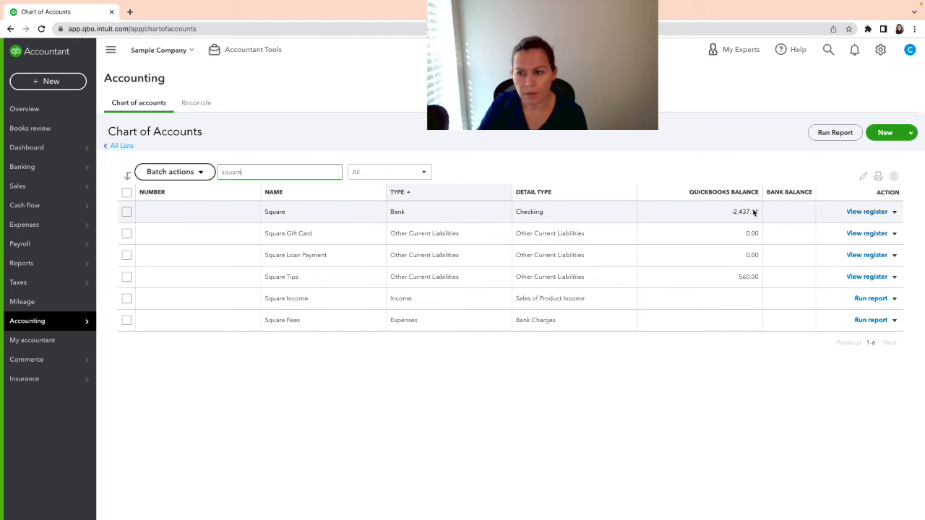
click(856, 212)
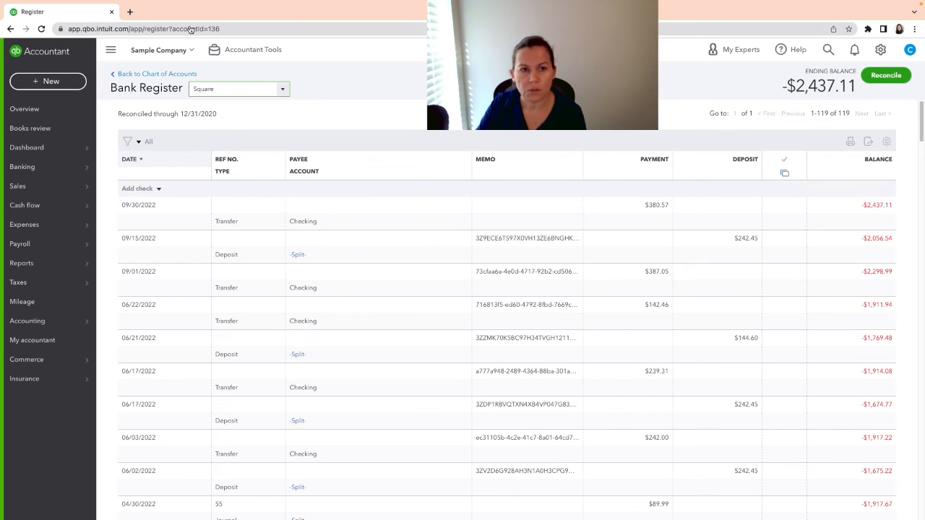
Step: Duplicate the Square register's browser tab and start a new journal entry in the copy
right_click(78, 17)
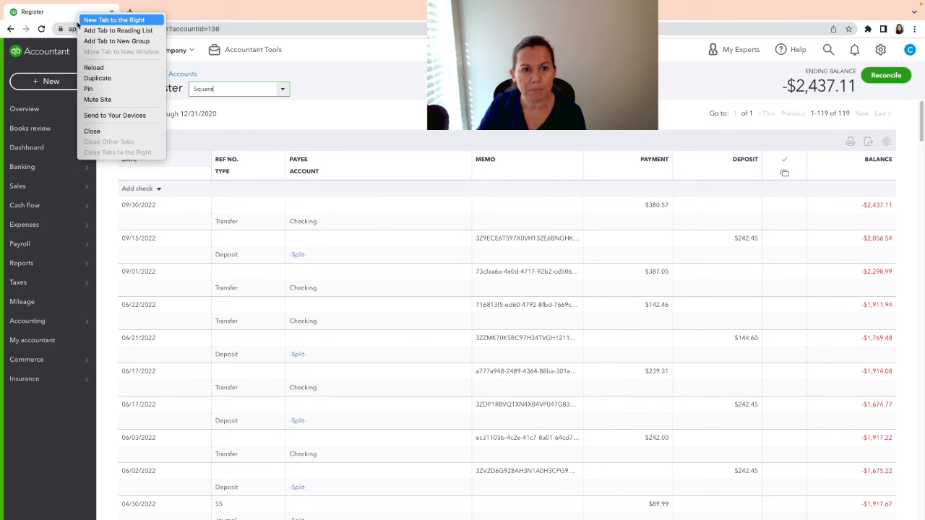
click(95, 78)
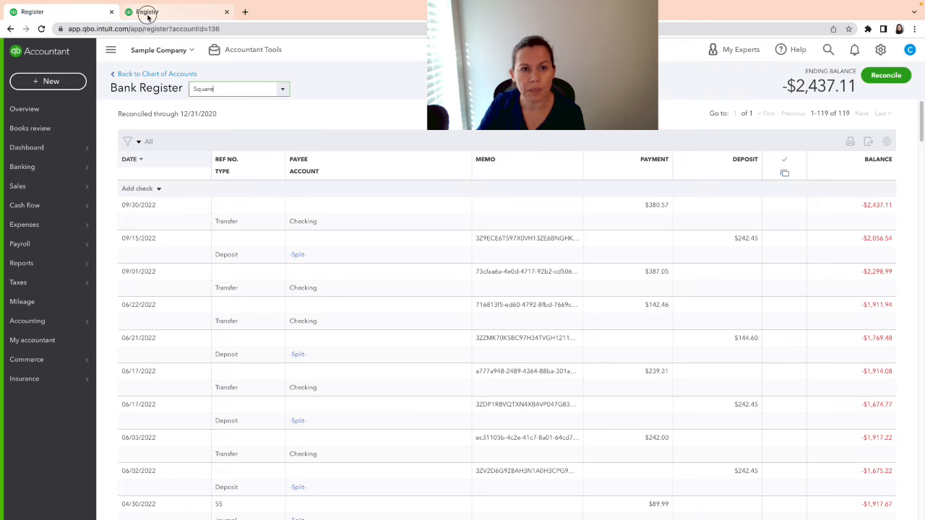
click(37, 80)
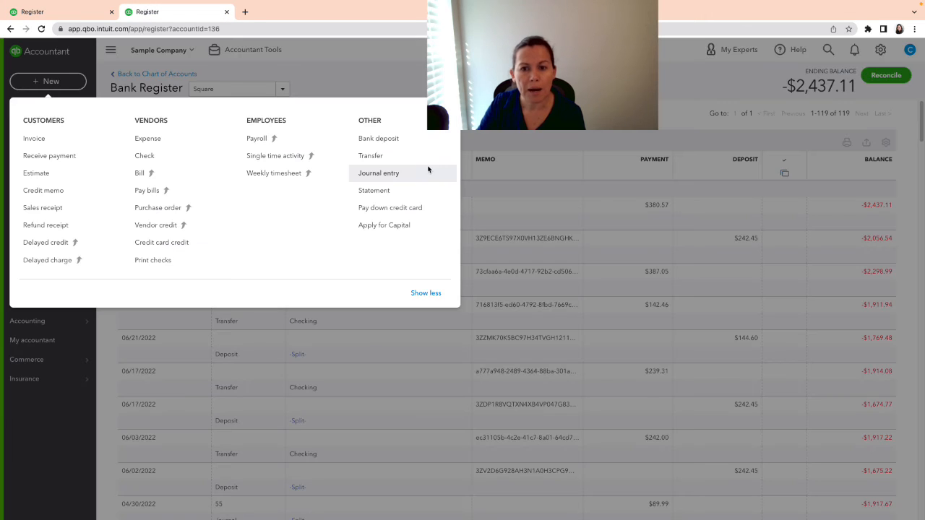
click(389, 175)
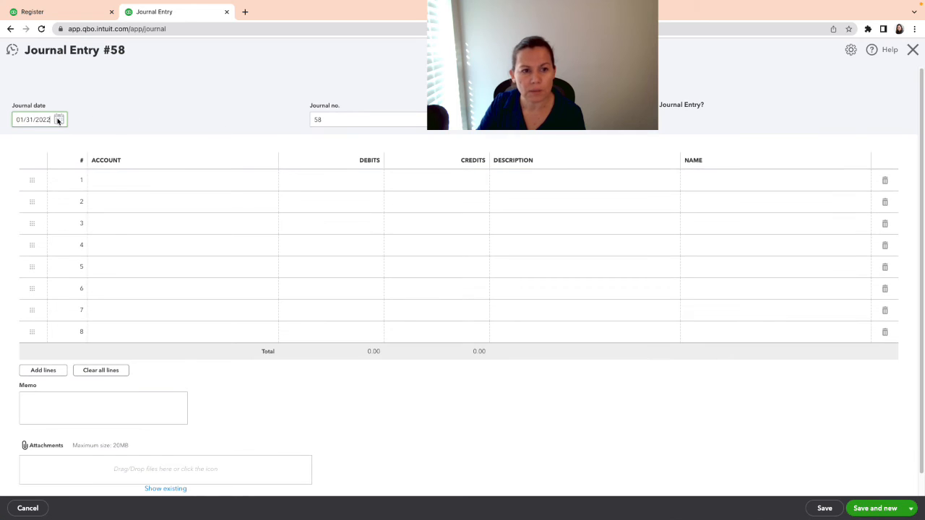
Step: Set the journal date to 09/30/2022
click(58, 121)
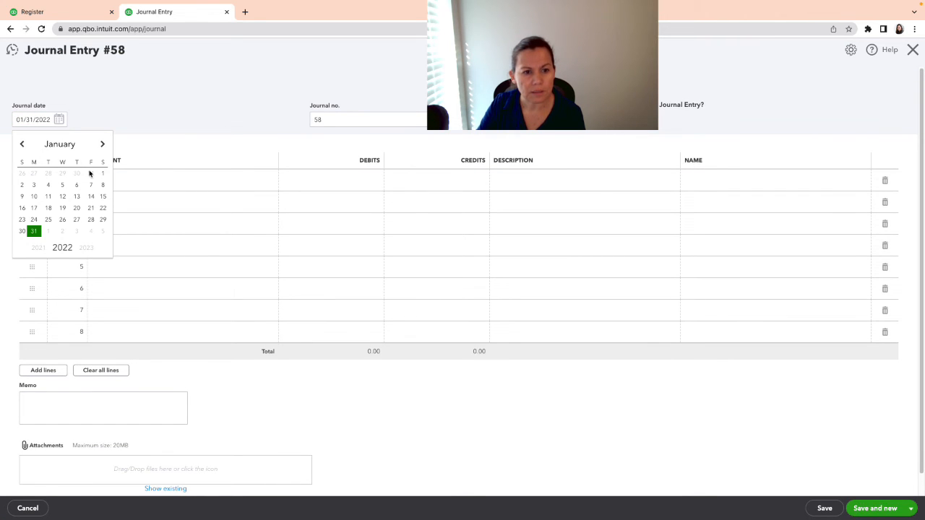
click(102, 144)
click(103, 145)
click(103, 145)
click(102, 145)
click(103, 145)
click(103, 146)
click(102, 145)
click(103, 145)
click(94, 223)
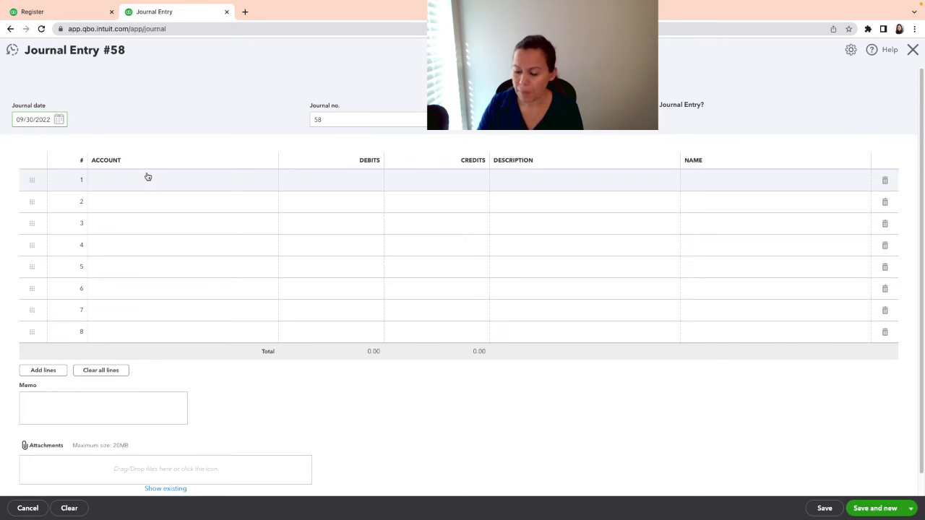
Step: Enter a 450 credit to Square Income on line 1 of the journal entry
click(161, 183)
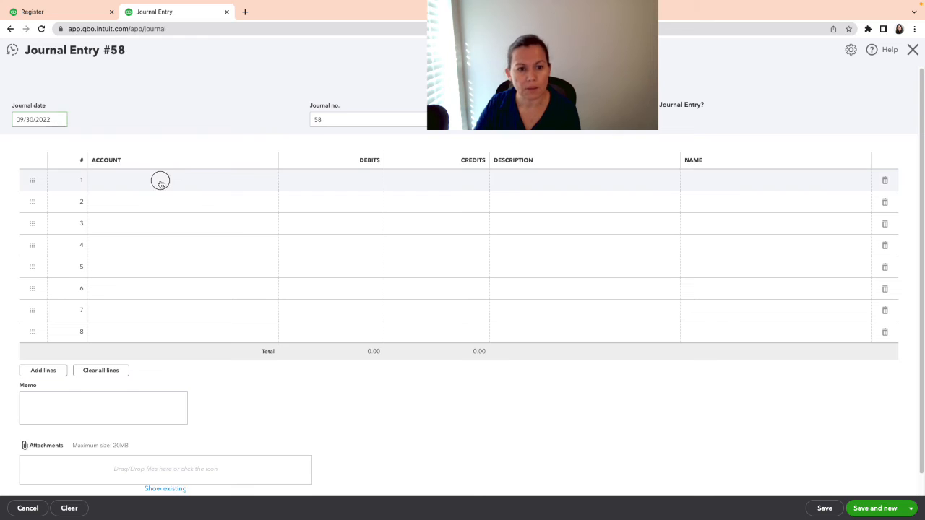
text(Square)
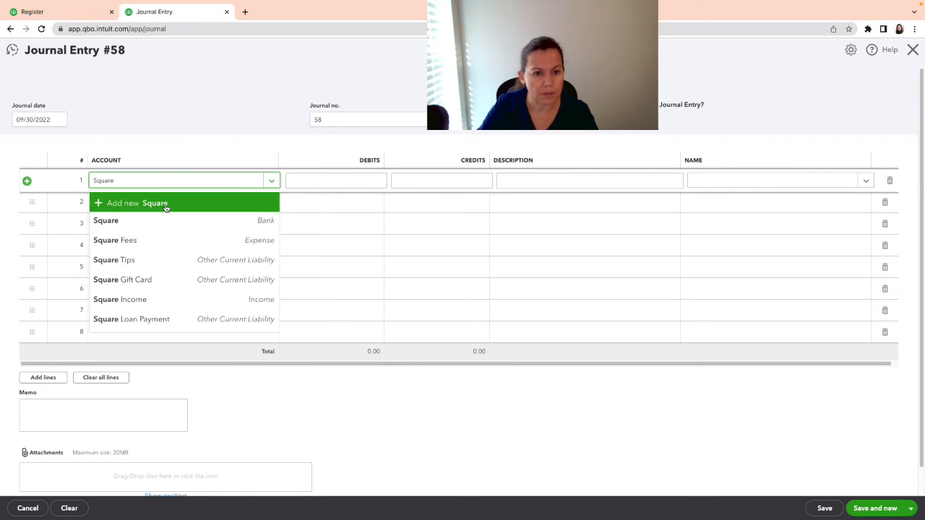
click(175, 300)
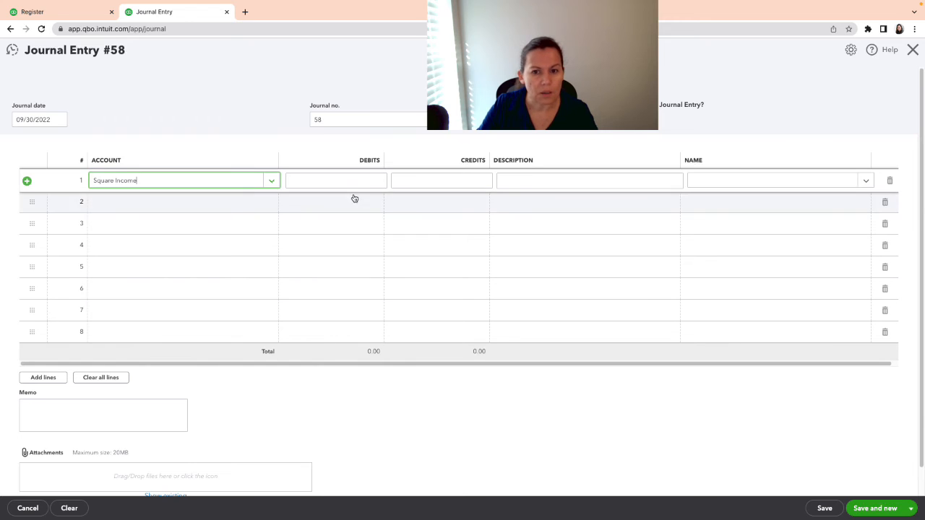
click(334, 176)
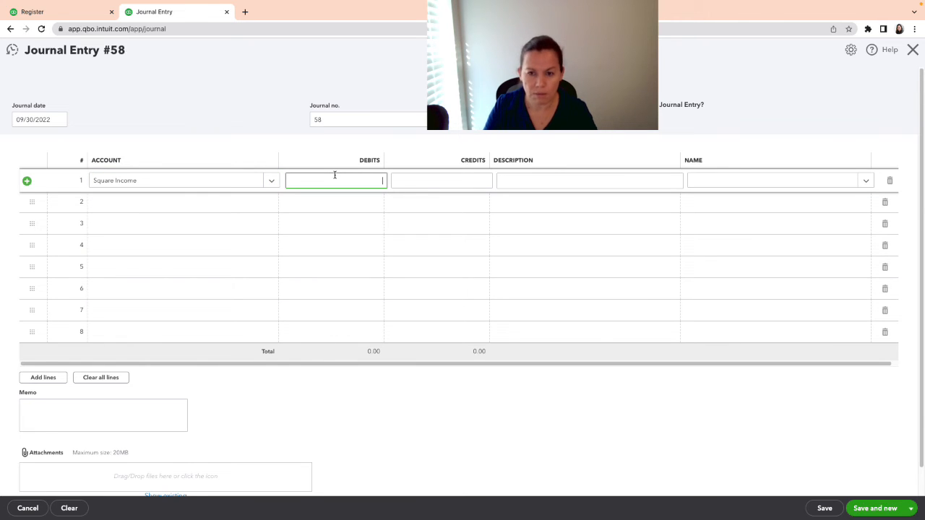
click(455, 180)
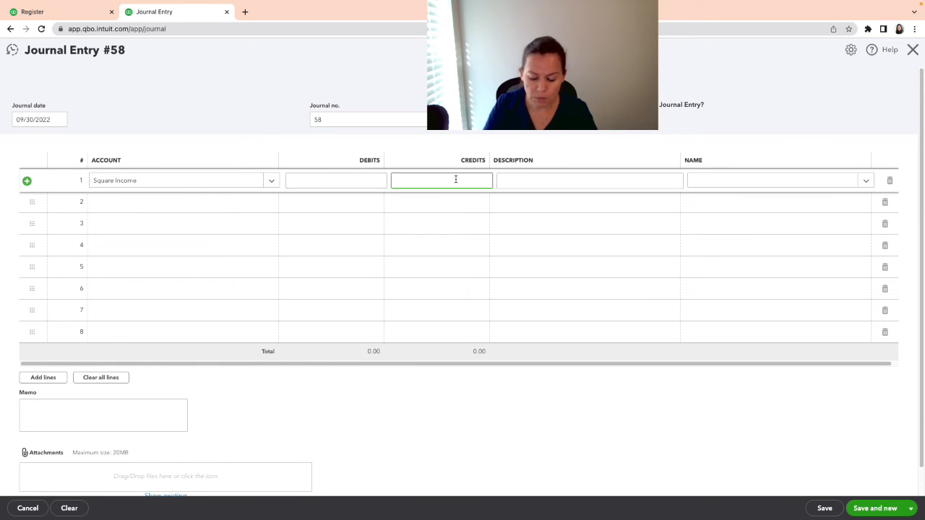
text(450)
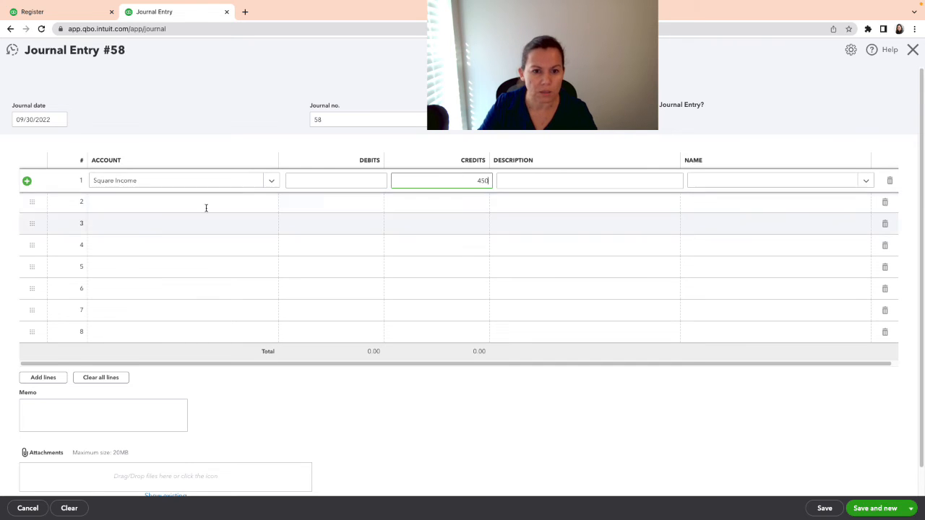
Step: Check the 09/30/2022 transfer in the Square register and enter a 13 debit to Square Fees on line 2 of the journal entry
click(195, 201)
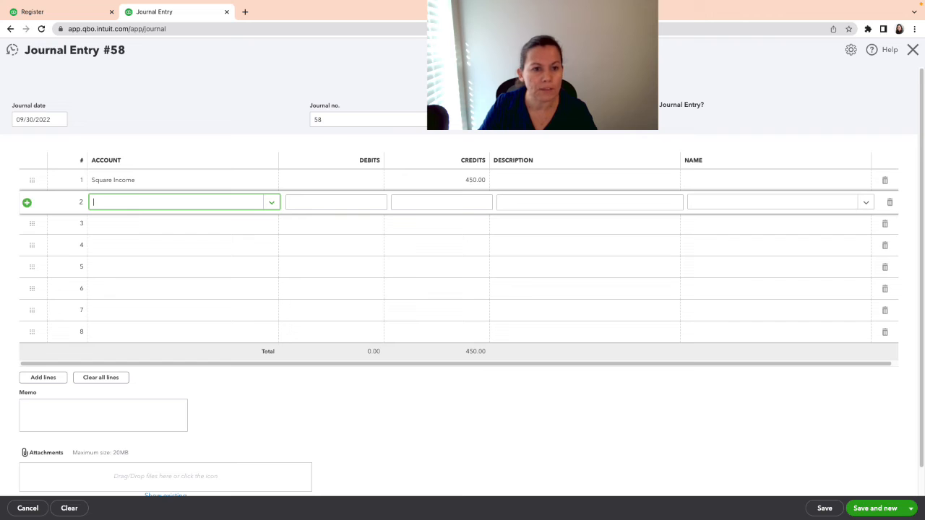
click(71, 14)
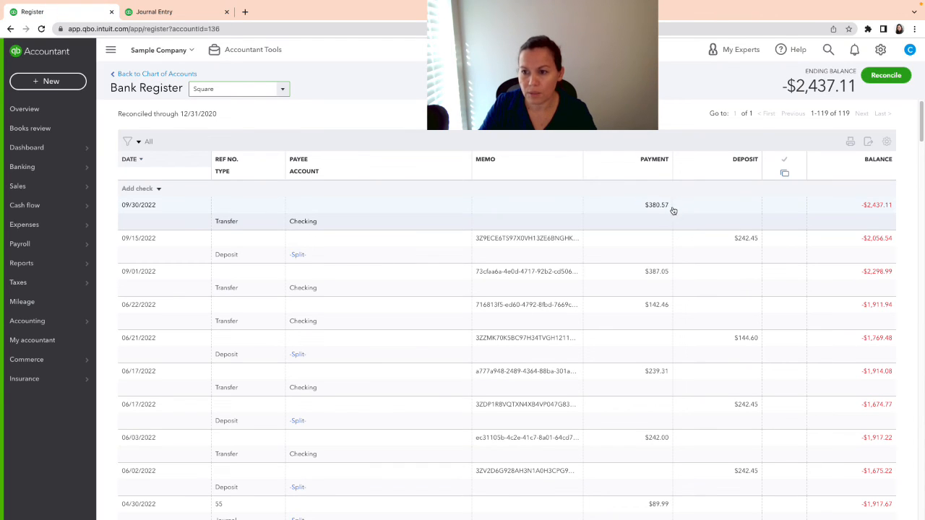
click(164, 13)
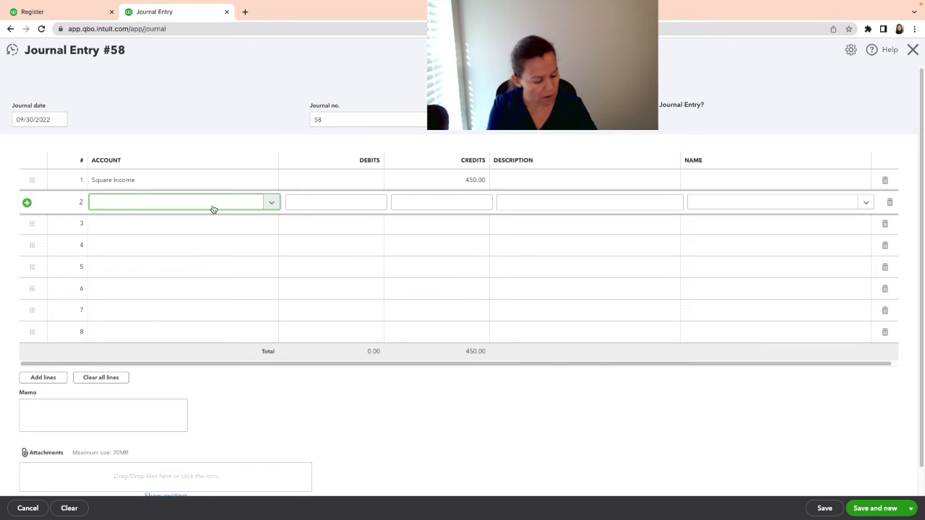
text(Square)
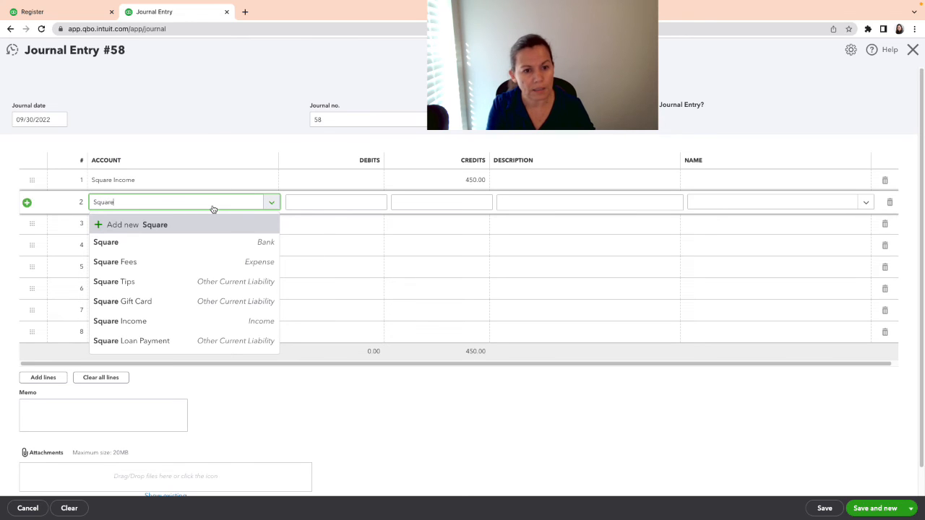
click(176, 263)
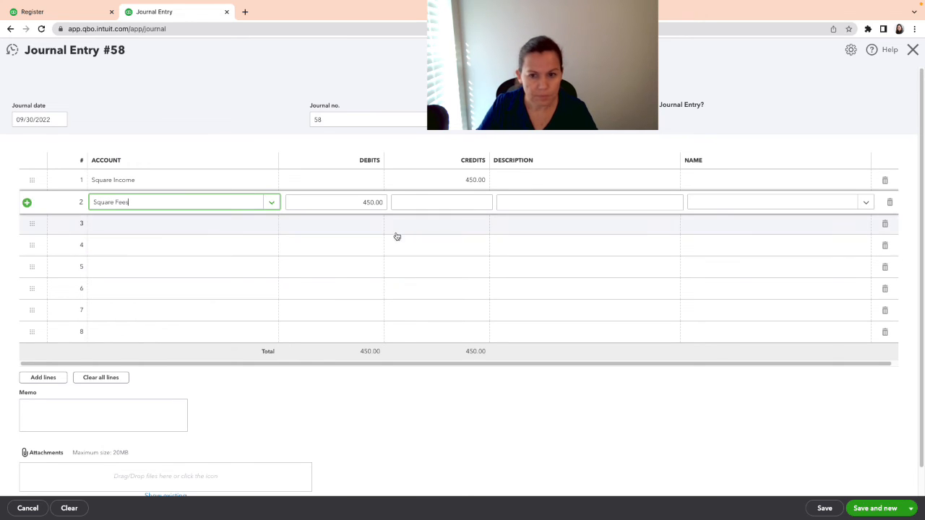
click(360, 210)
key(BackSpace)
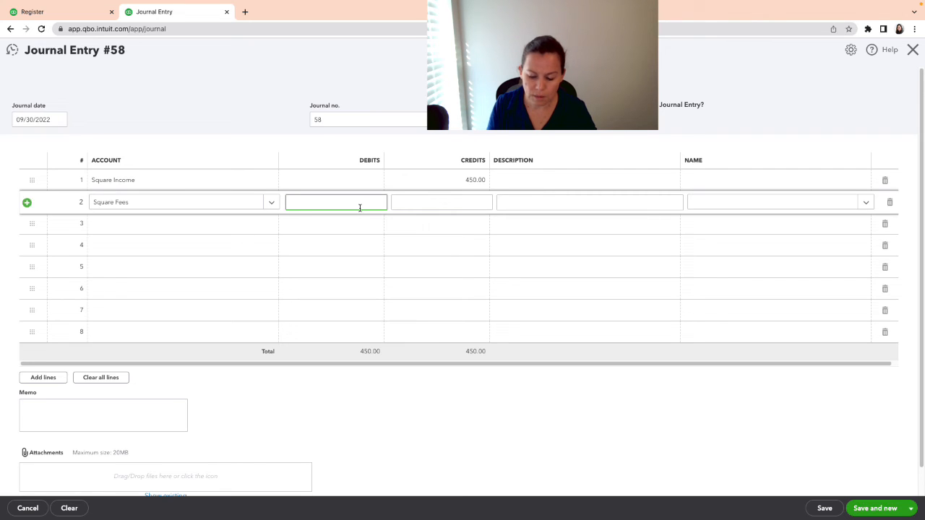
text(13)
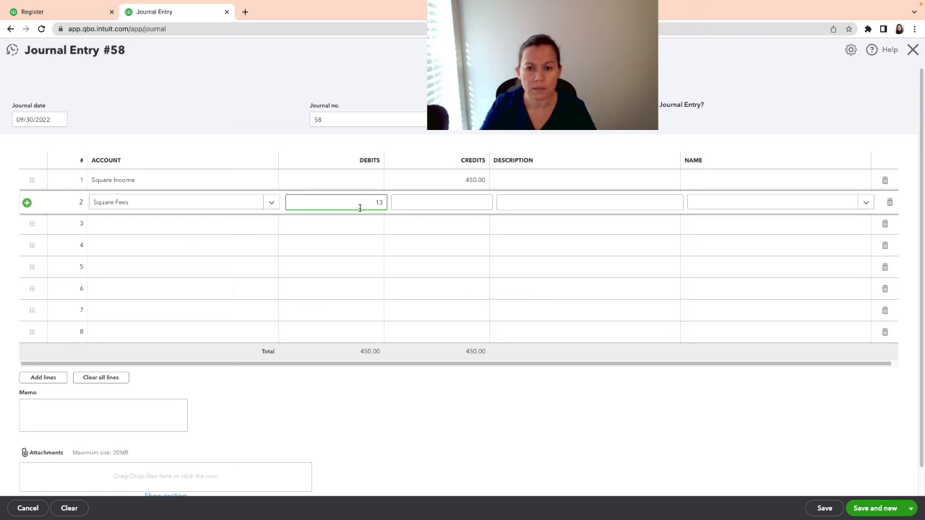
Step: Enter a 17 debit to Discount Income on line 3 of the journal entry
click(126, 229)
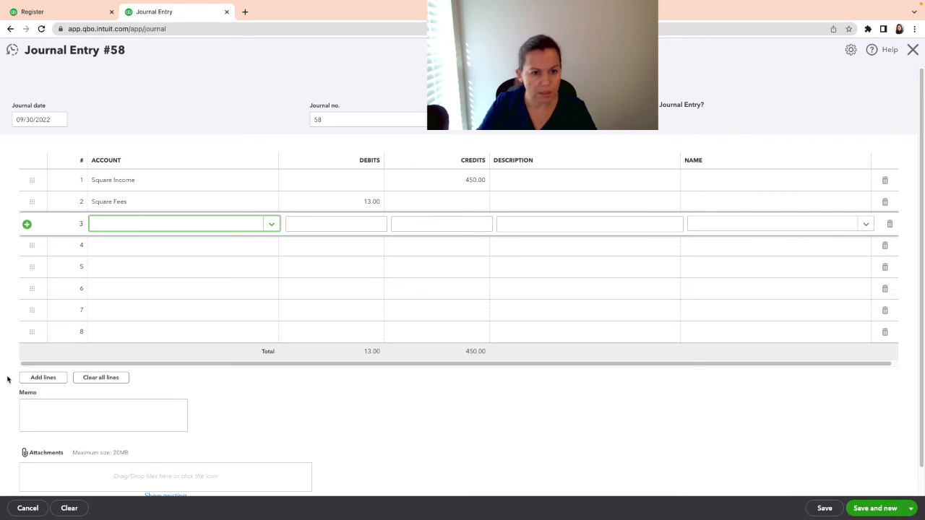
text(discount)
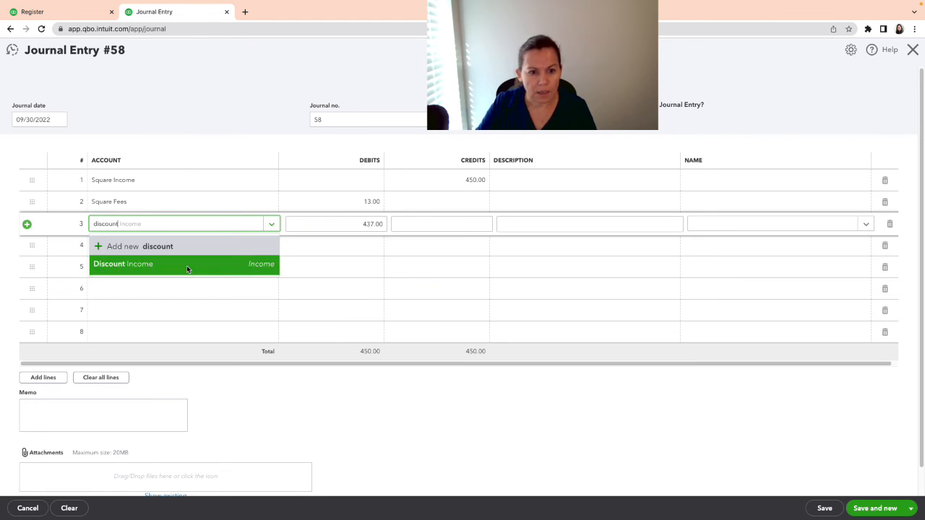
click(187, 265)
click(333, 226)
text(17)
Step: Enter a 20 debit to Florida Department of Revenue Payable on line 4 of the journal entry
click(170, 245)
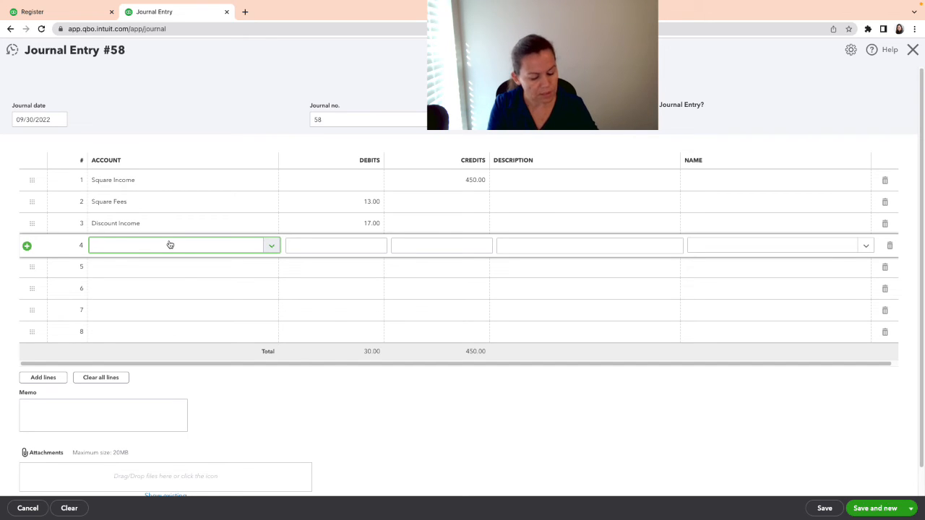
text(dept)
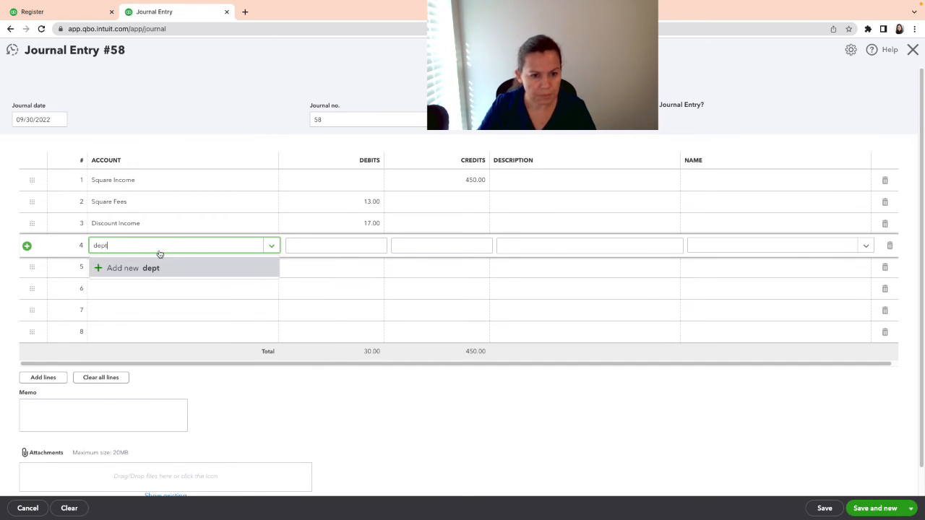
key(BackSpace)
key(BackSpace)
key(BackSpace)
key(BackSpace)
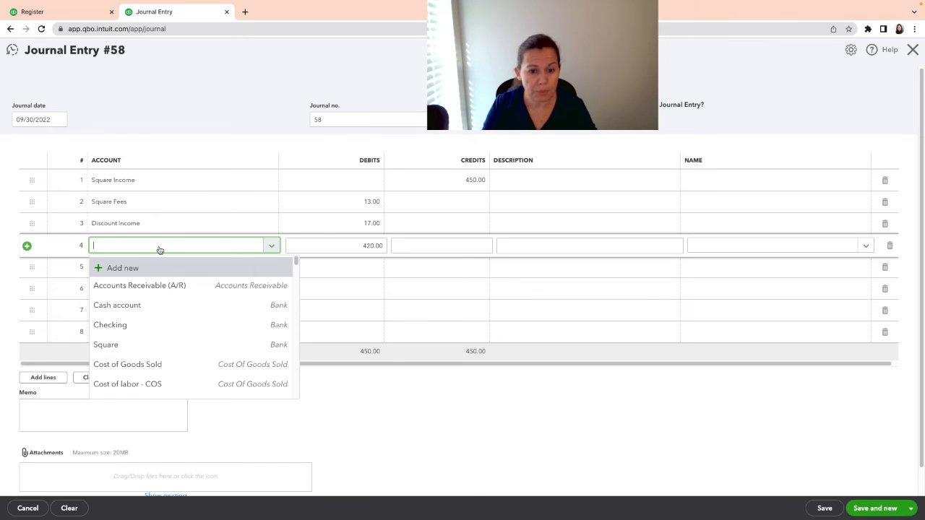
text(g)
key(BackSpace)
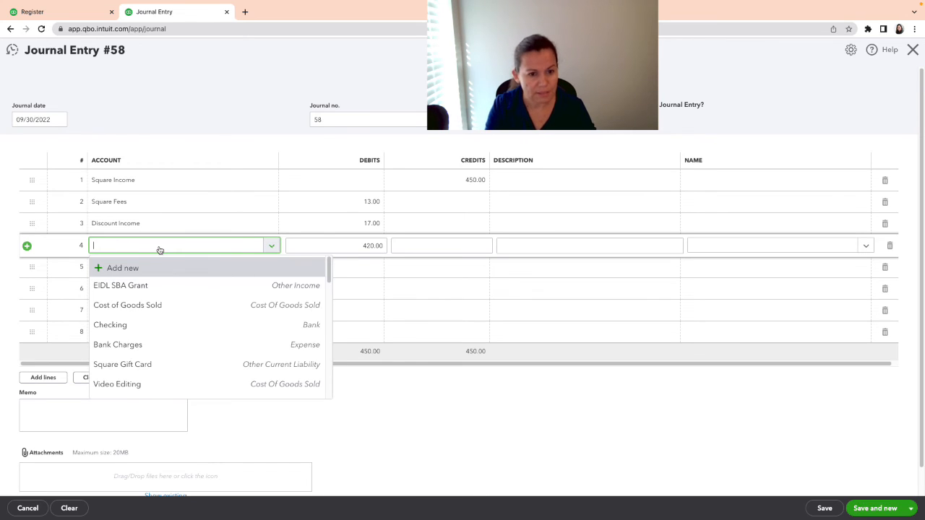
text(dep)
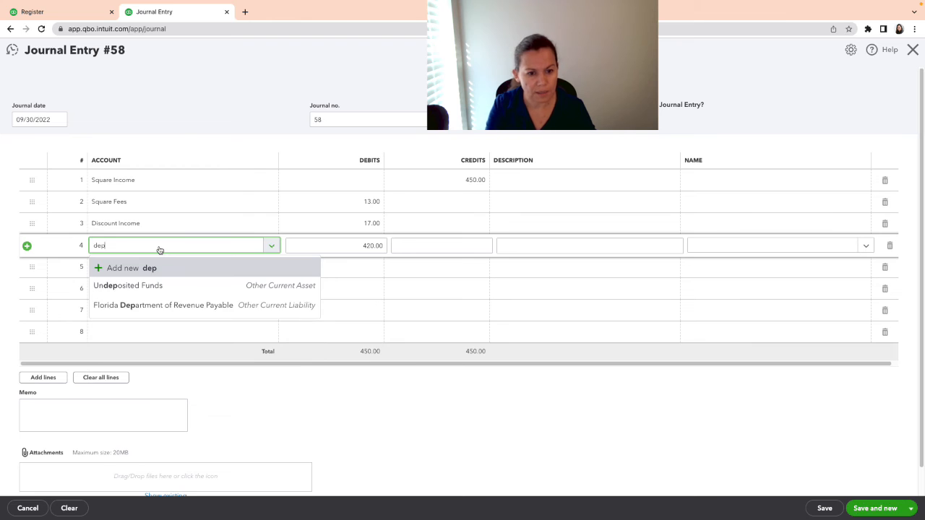
click(162, 305)
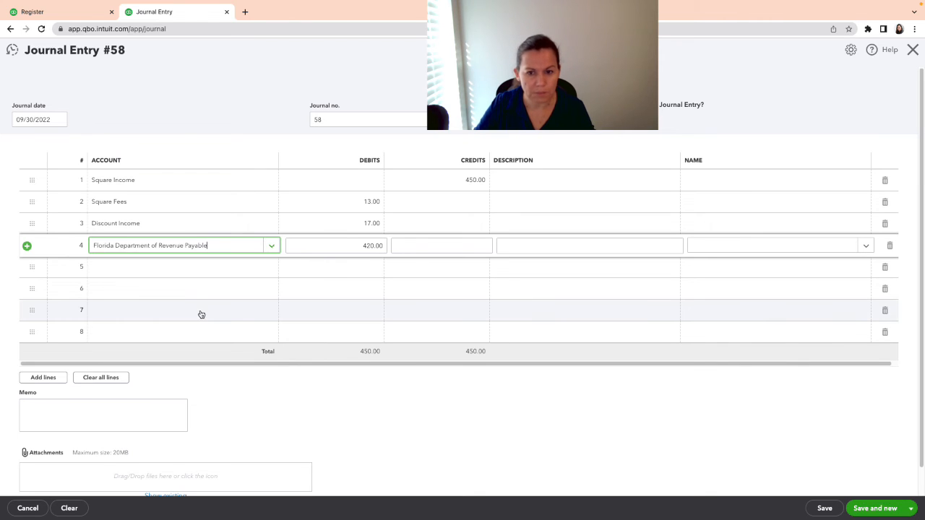
click(362, 245)
key(BackSpace)
text(20)
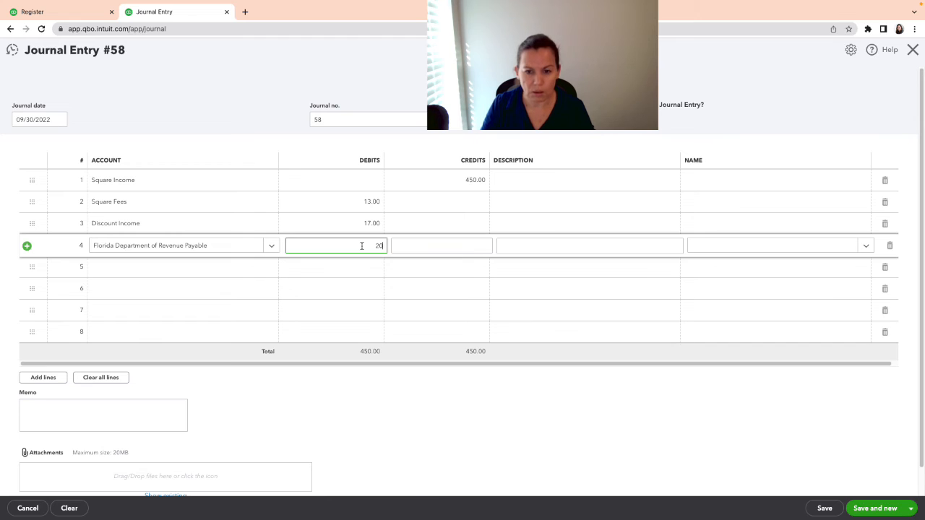
Step: Enter a 19.43 debit to the Tips liability account on line 5 of the journal entry
click(211, 273)
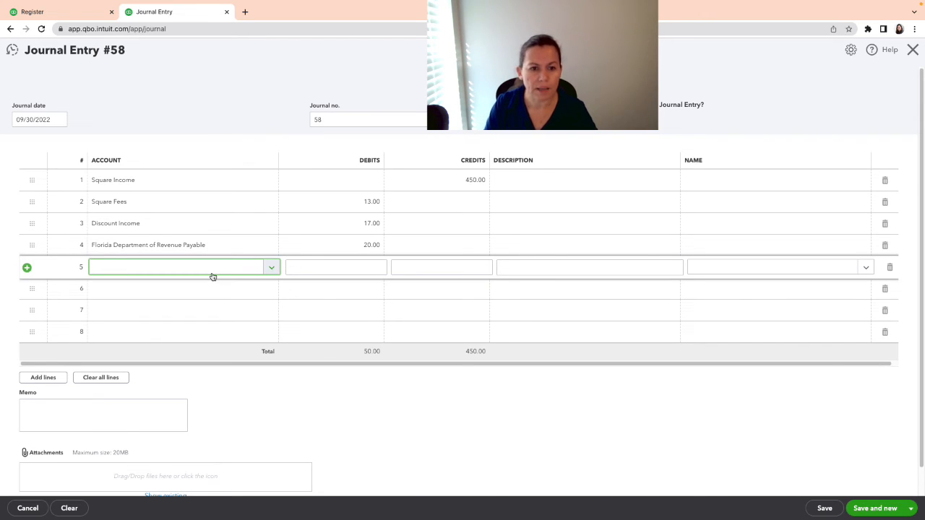
text(tips)
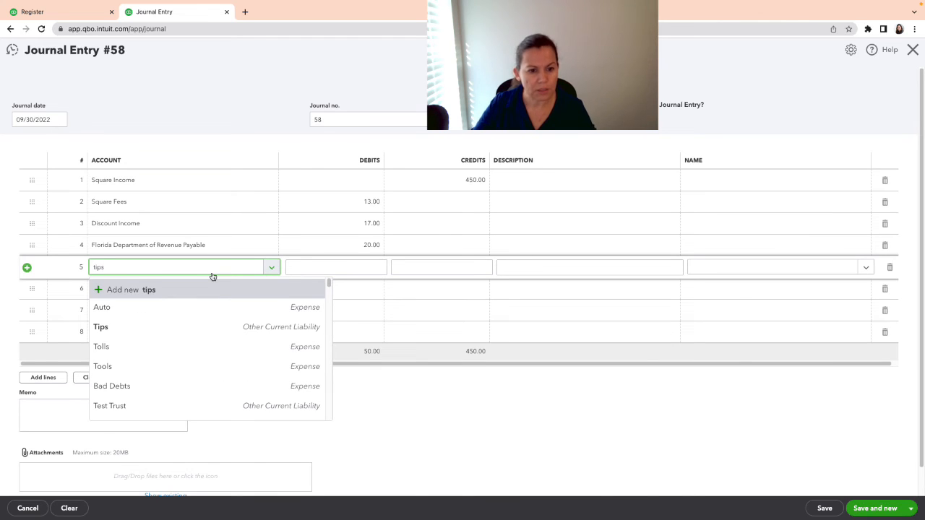
click(175, 315)
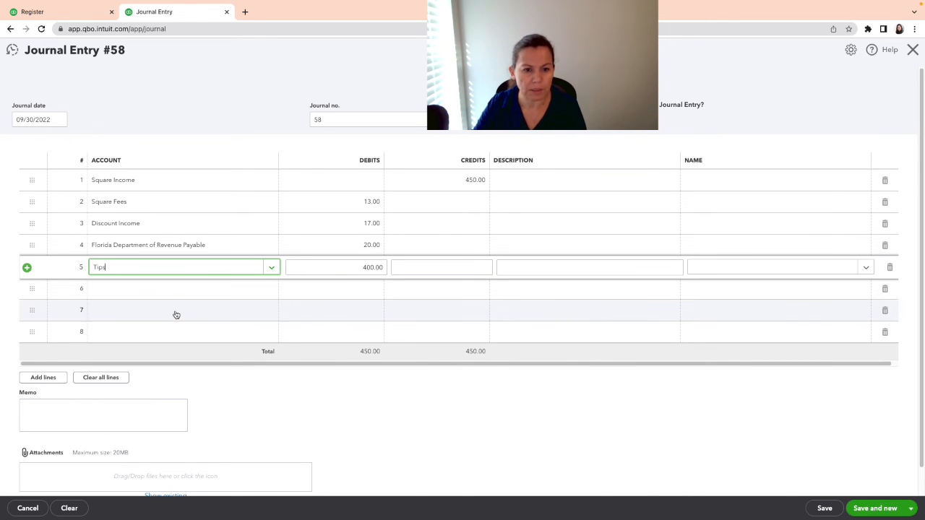
click(356, 269)
double_click(356, 269)
key(BackSpace)
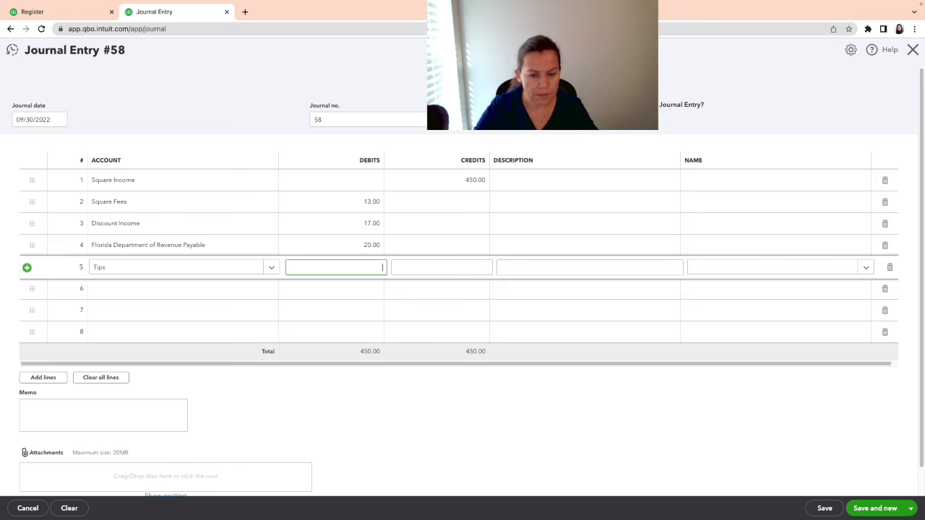
text(19.43)
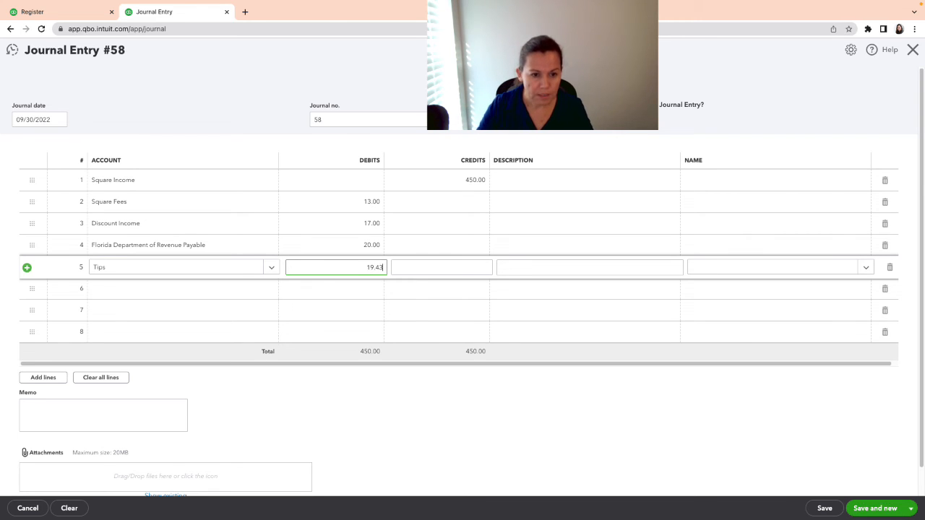
Step: Assign the 380.57 balancing debit on line 6 to the Square bank account, save the journal entry and close it
click(215, 297)
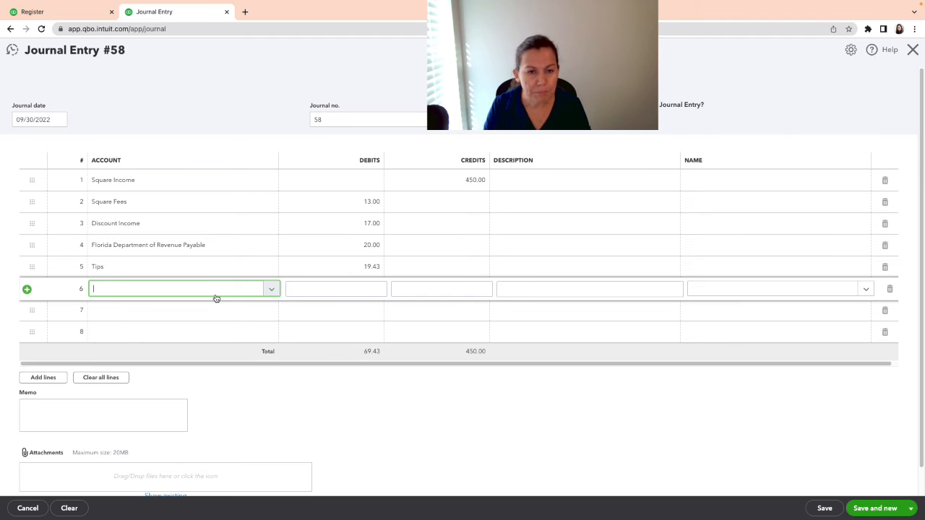
text(squa)
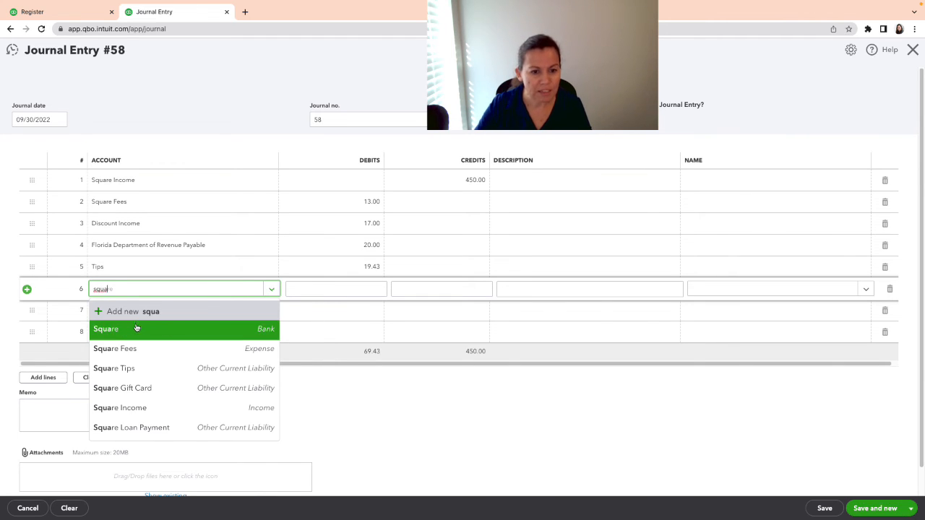
click(137, 327)
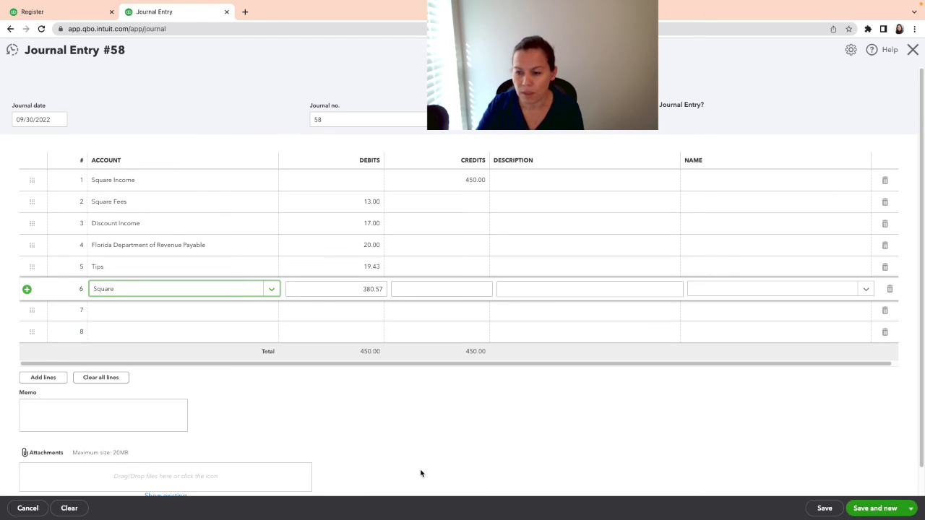
click(826, 511)
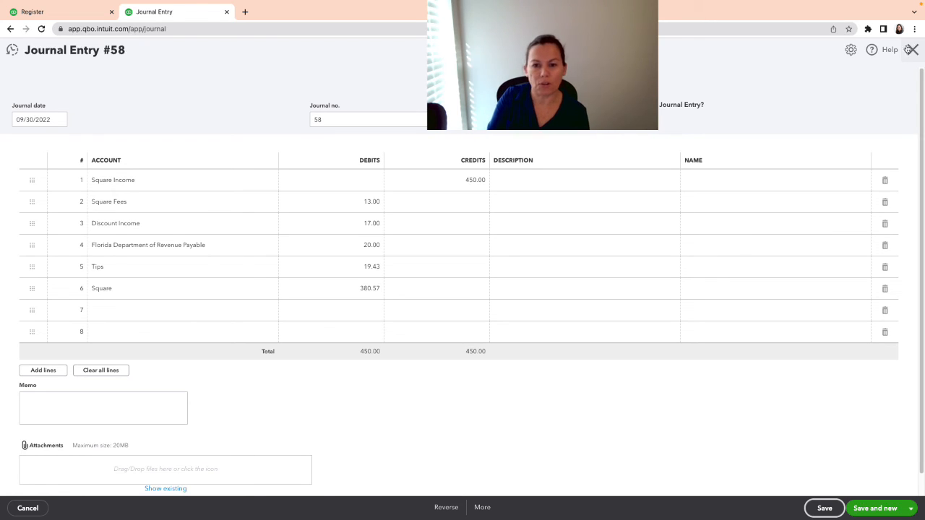
click(822, 509)
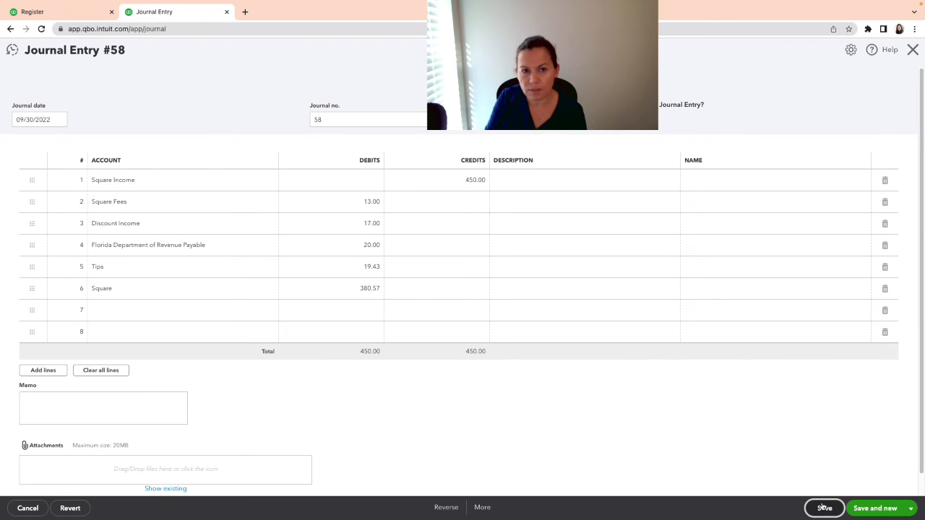
click(912, 50)
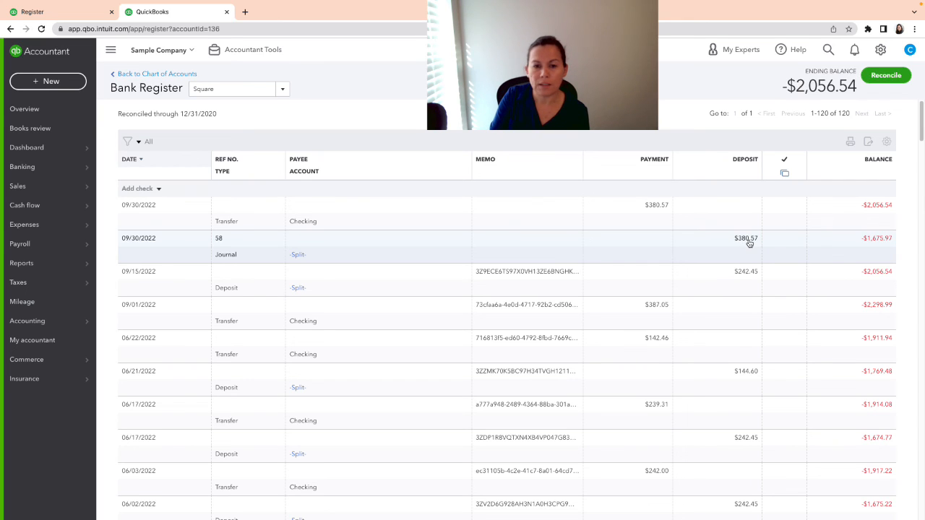
Step: Open the 09/30/2022 transfer of 380.57 from Square to Checking and unmatch its online banking transaction
click(651, 207)
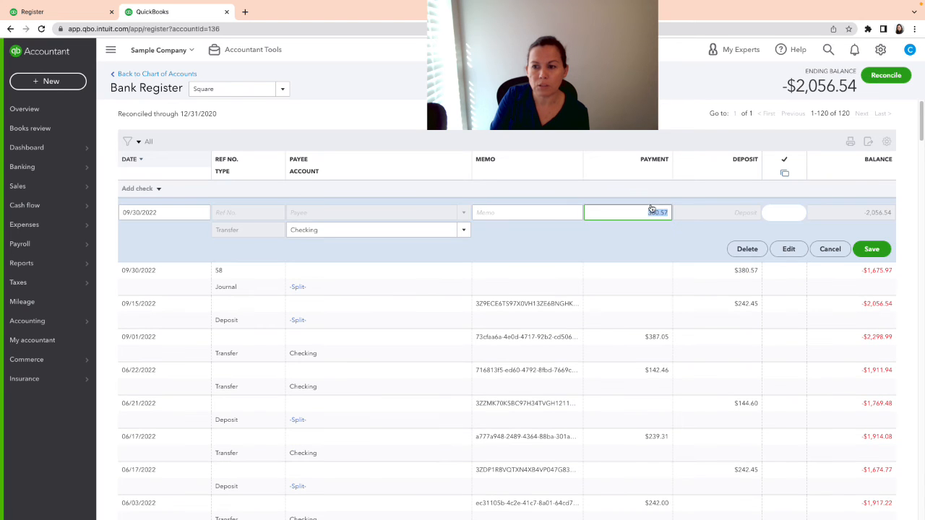
click(781, 248)
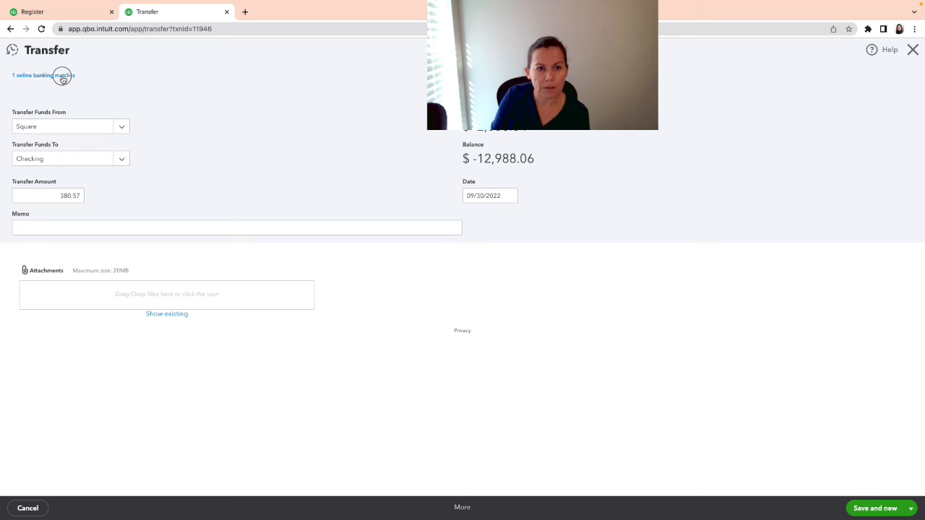
click(62, 80)
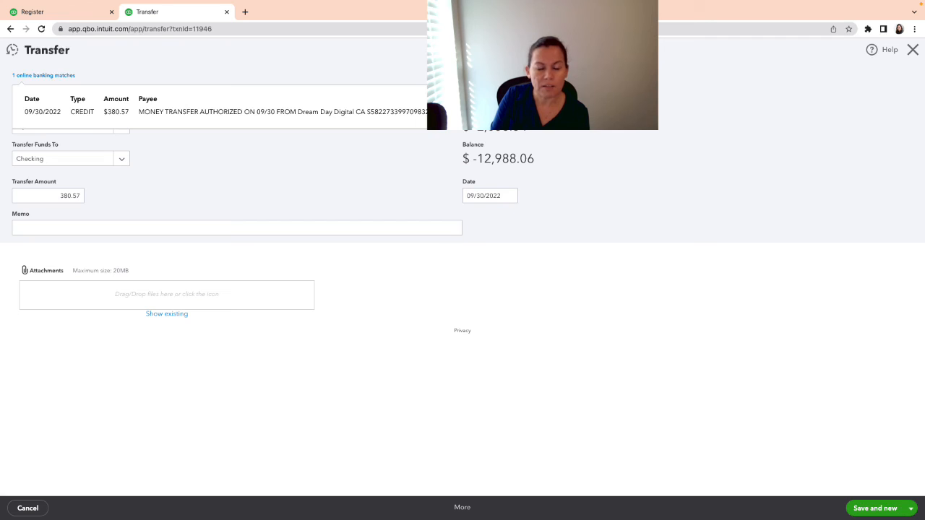
click(538, 112)
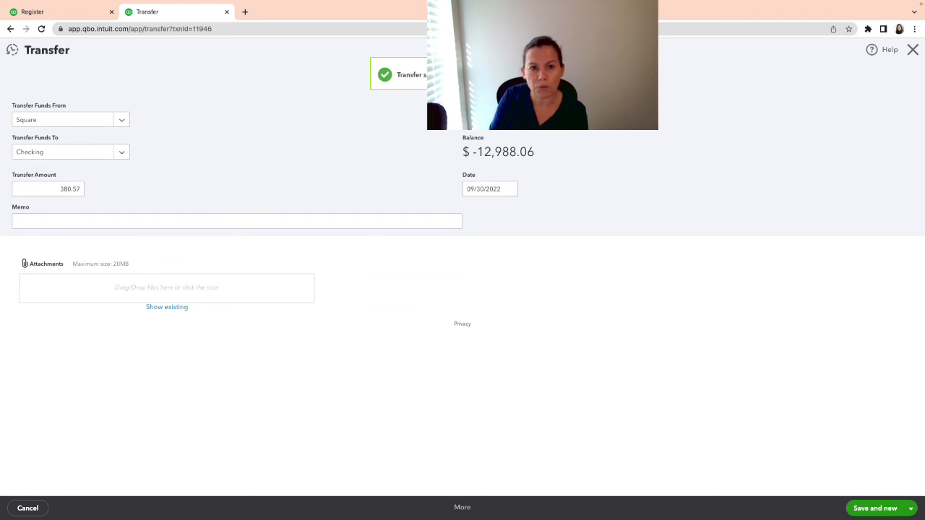
Step: Delete the 09/30/2022 transfer from Square to Checking and confirm the deletion
click(464, 509)
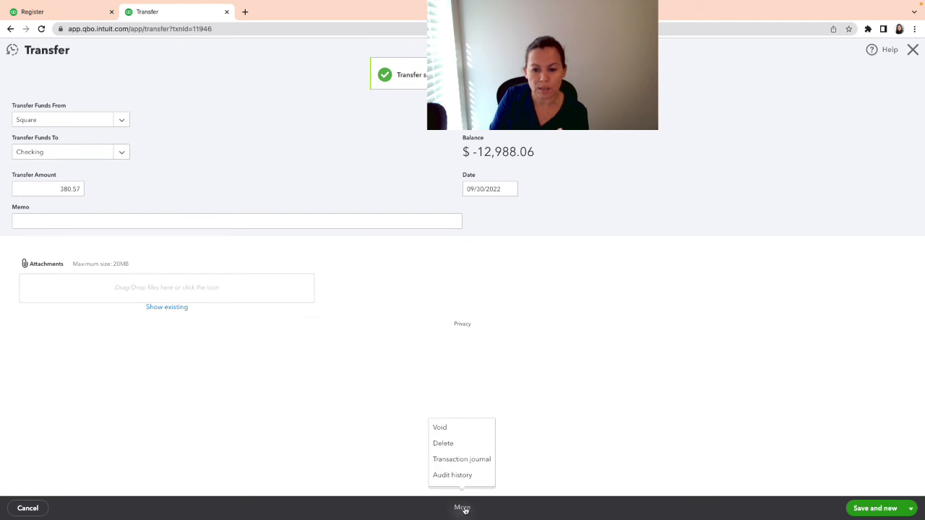
click(452, 444)
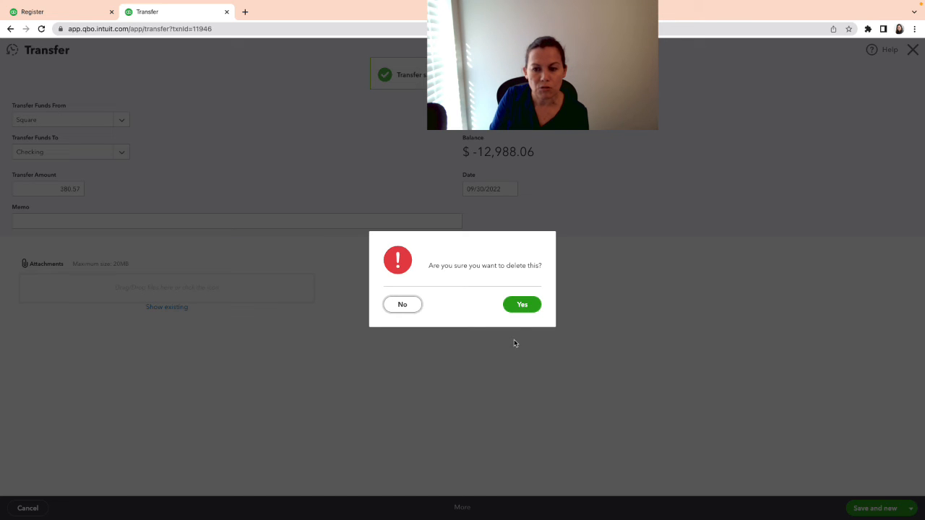
click(515, 308)
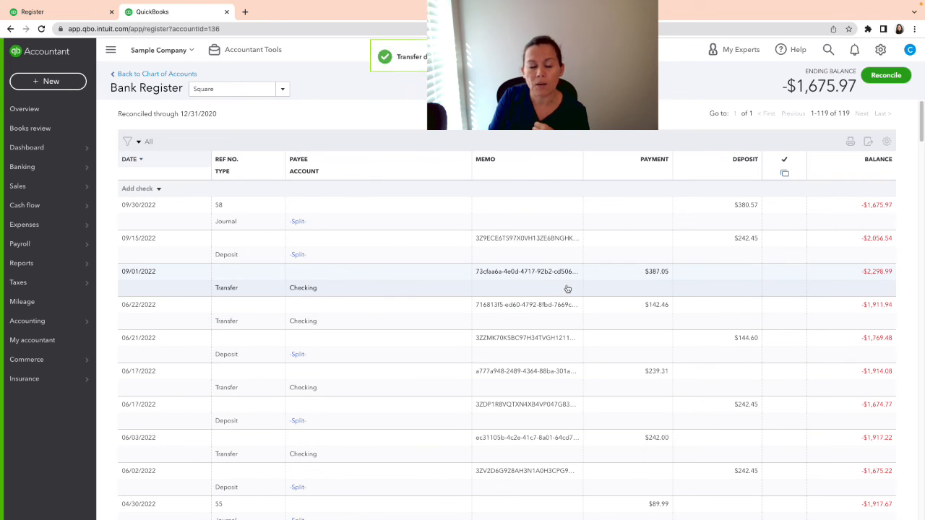
Step: Reopen journal entry 58 from the Square register, change the line 6 account to Checking, then save and close it
click(745, 209)
click(784, 248)
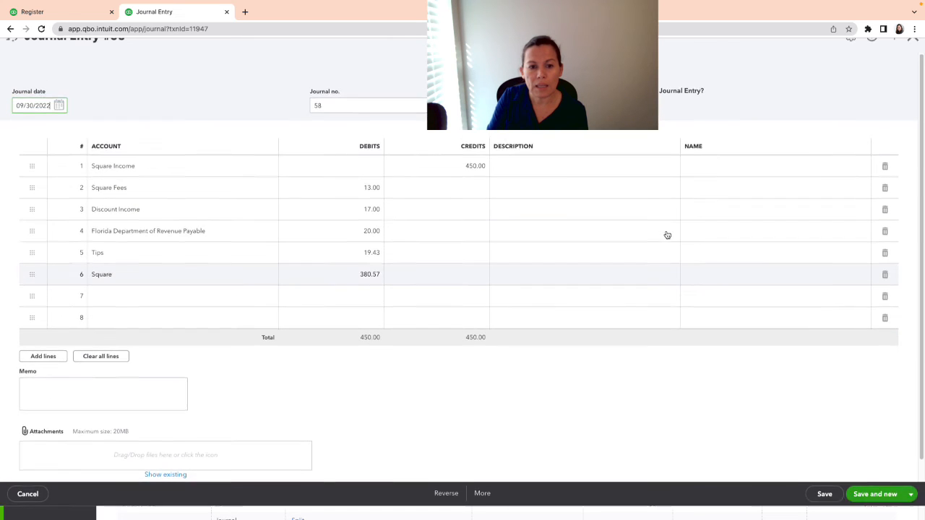
click(165, 294)
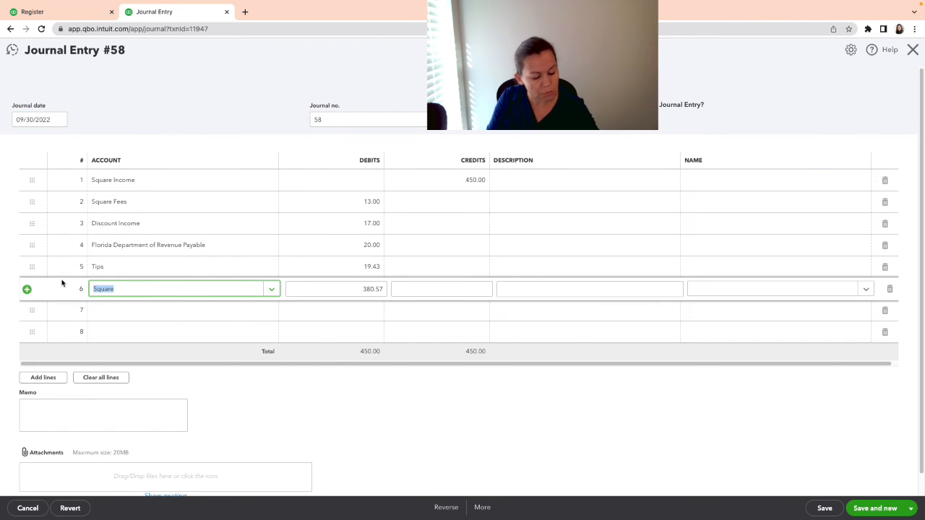
text(ch)
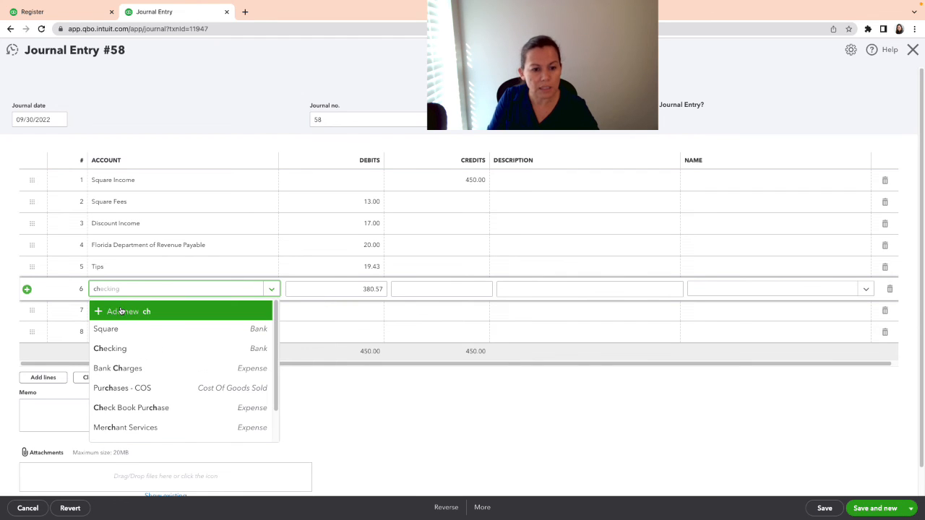
click(149, 348)
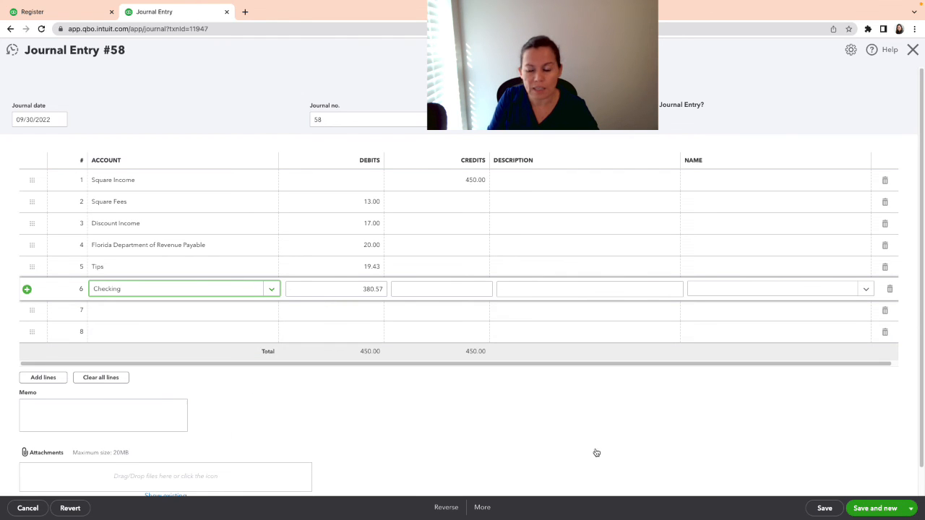
click(825, 511)
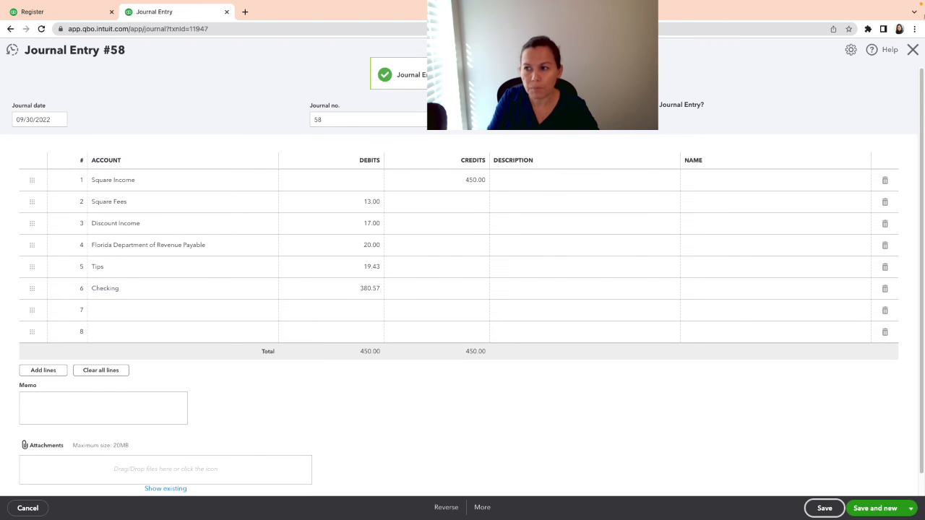
click(914, 52)
Step: Open the Banking page for the downloaded bank transactions
mouse_move(33, 177)
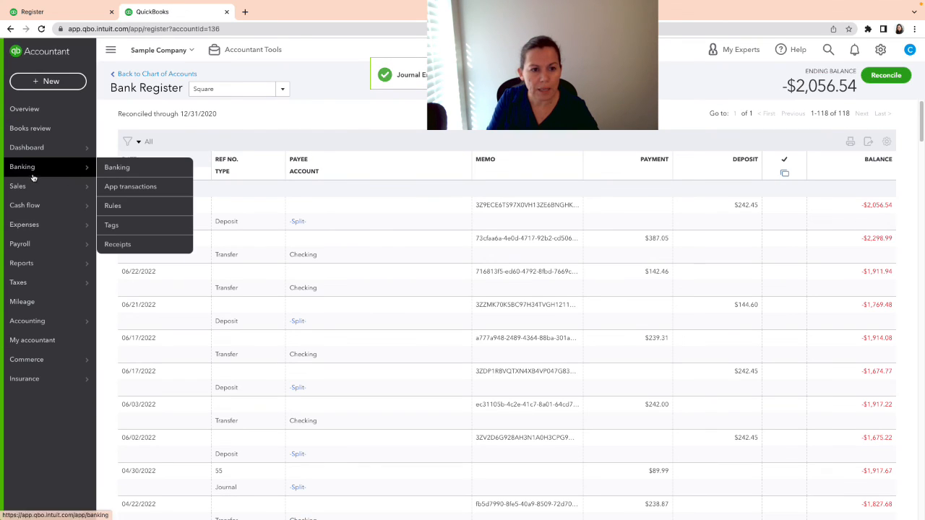
click(114, 171)
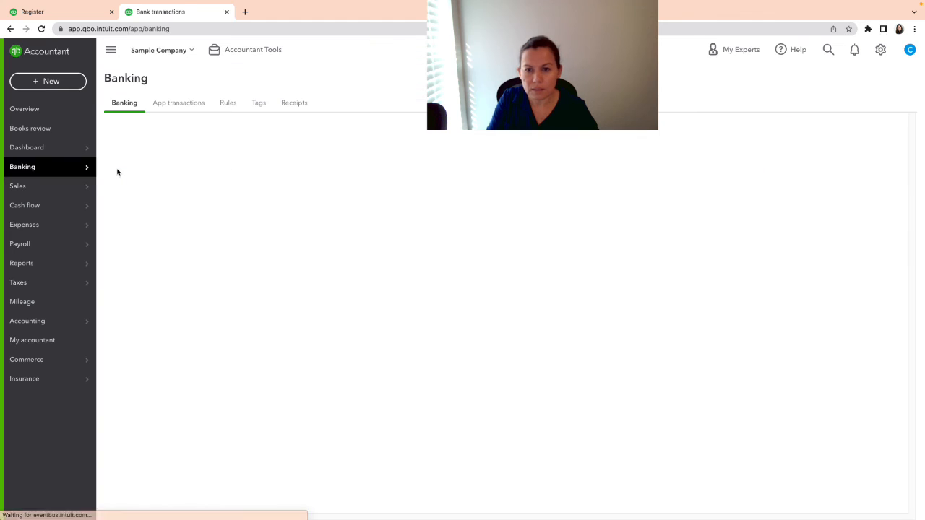